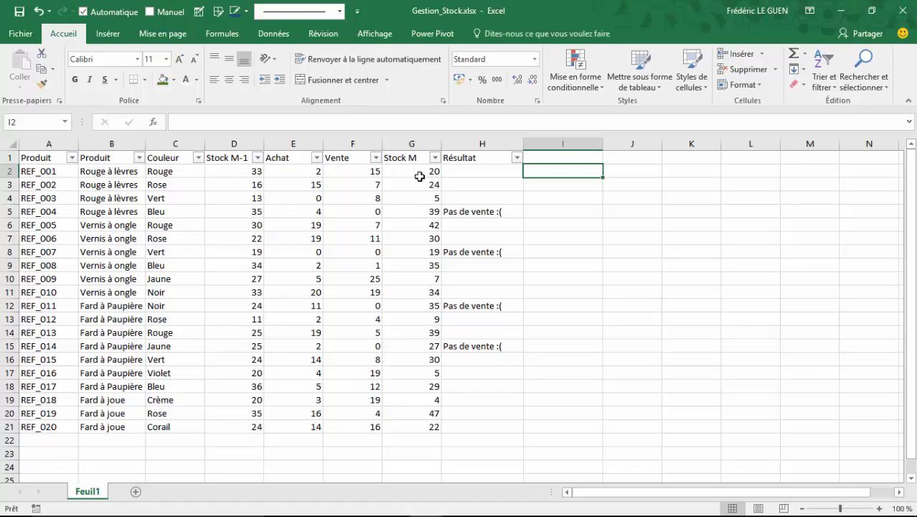
Enter the logical test =D2>G2 in cell I2 and fill it down to I21
{"action": "type", "text": "="}
{"action": "key", "text": "Left"}
{"action": "key", "text": "Left"}
{"action": "key", "text": "Left"}
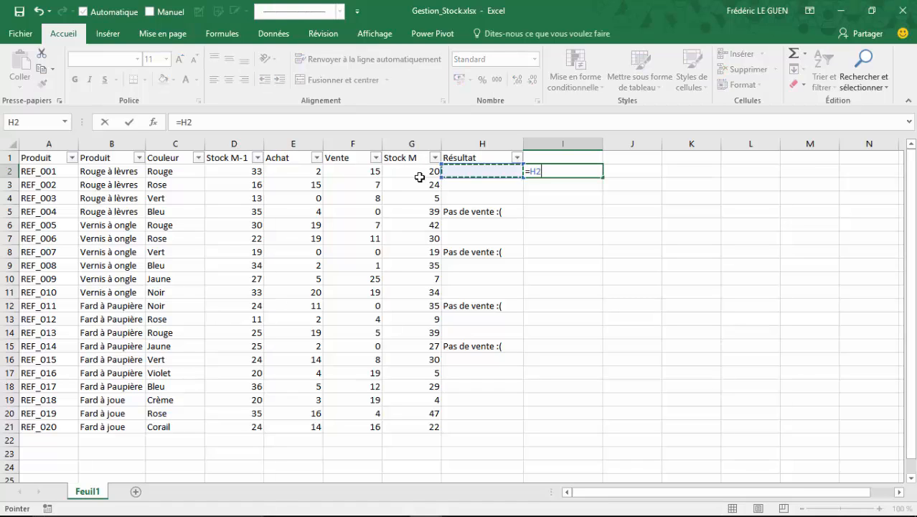
{"action": "key", "text": "Left"}
{"action": "key", "text": "Left"}
{"action": "type", "text": ">"}
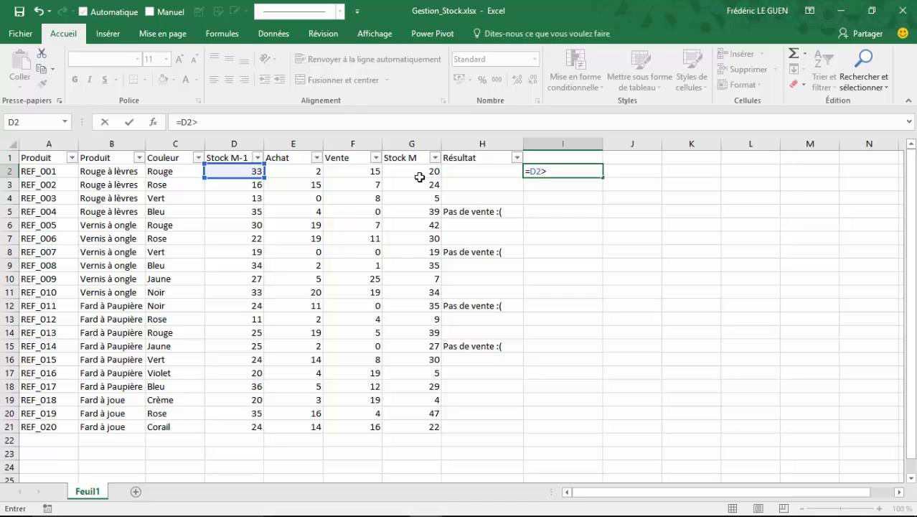
{"action": "key", "text": "Left"}
{"action": "key", "text": "Left"}
{"action": "key", "text": "Return"}
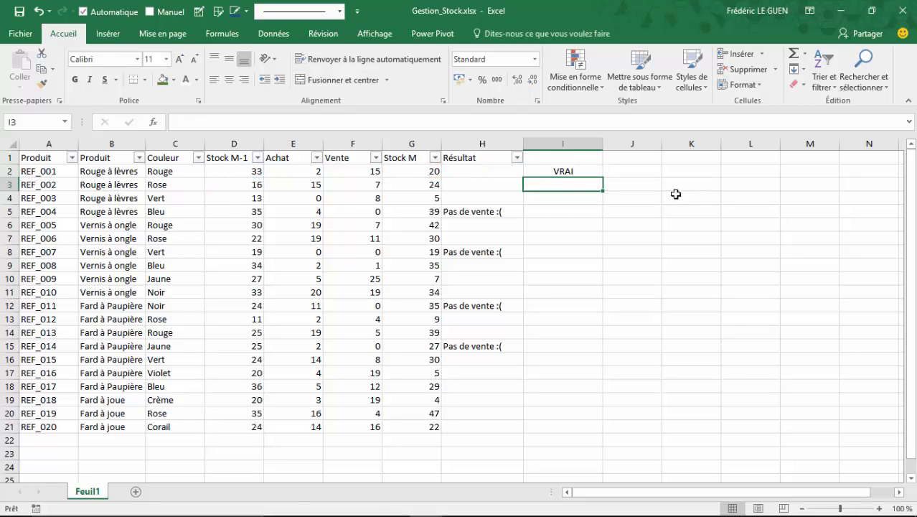
{"action": "left_click", "coordinate": [588, 171]}
{"action": "left_click_drag", "start_coordinate": [603, 177], "coordinate": [602, 426]}
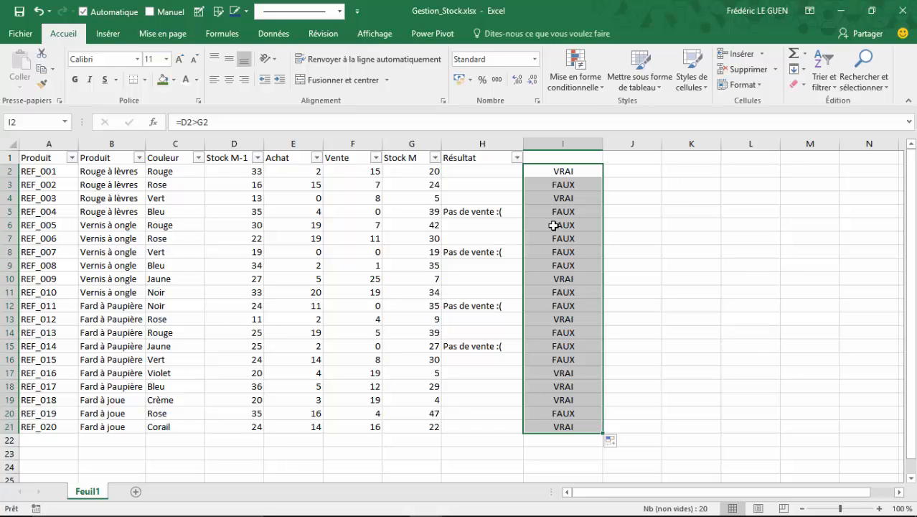
Wrap the I2 test as =SI(D2>G2;"Déstockage";"?") and fill the formula down to I21
{"action": "left_click", "coordinate": [557, 171]}
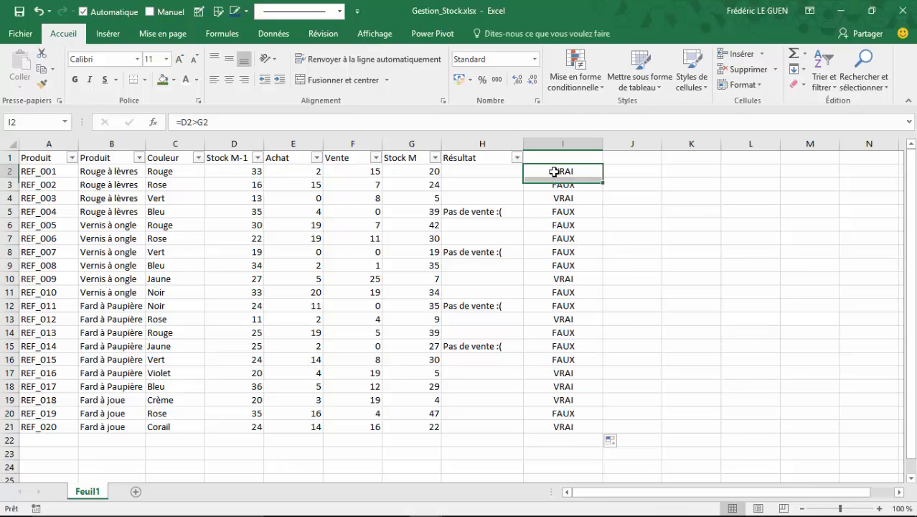
{"action": "left_click", "coordinate": [184, 122]}
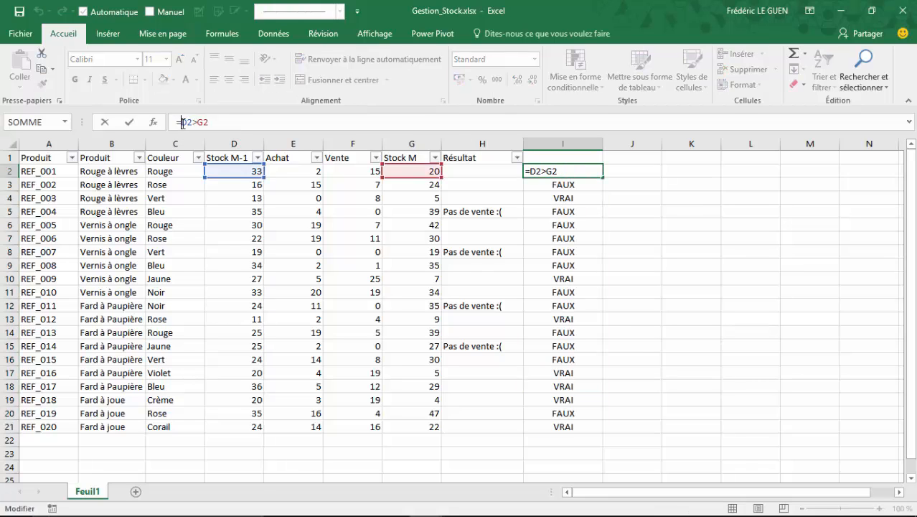
{"action": "type", "text": "SI("}
{"action": "left_click", "coordinate": [227, 125]}
{"action": "type", "text": ";\"Dé"}
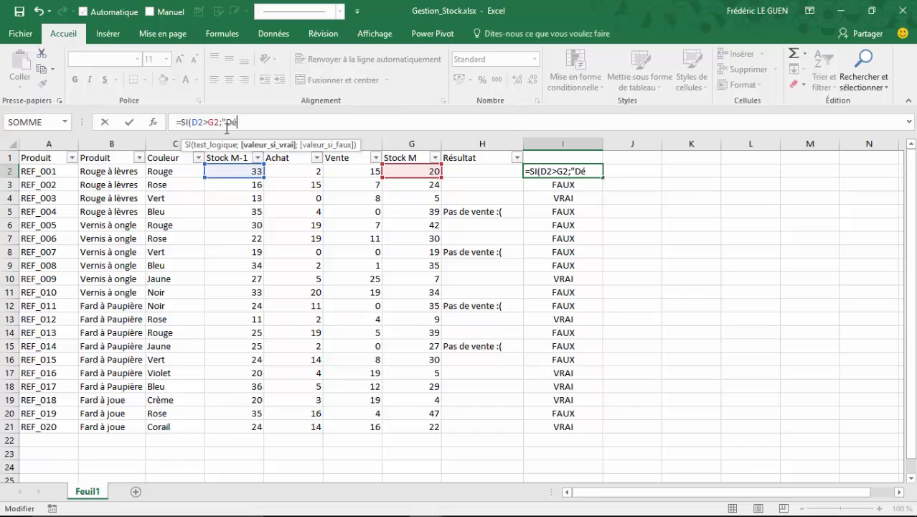
{"action": "type", "text": "stockage\";\""}
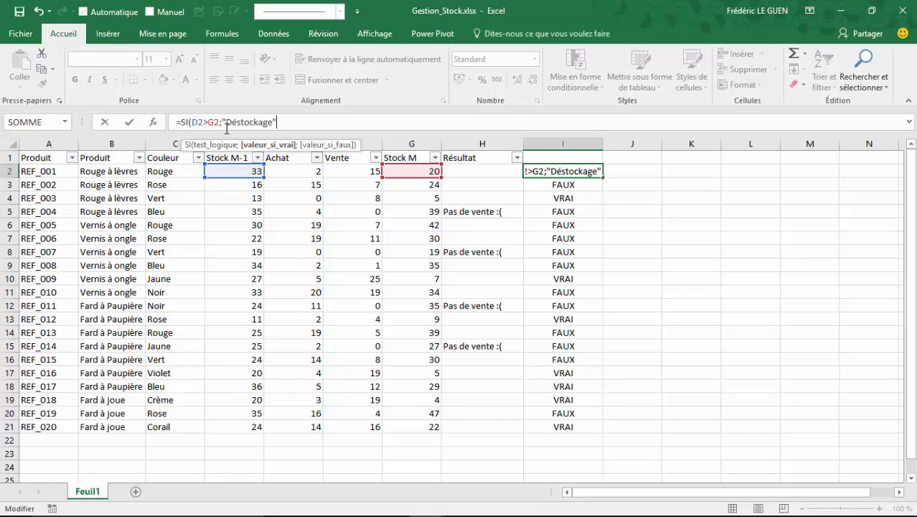
{"action": "type", "text": "?\")"}
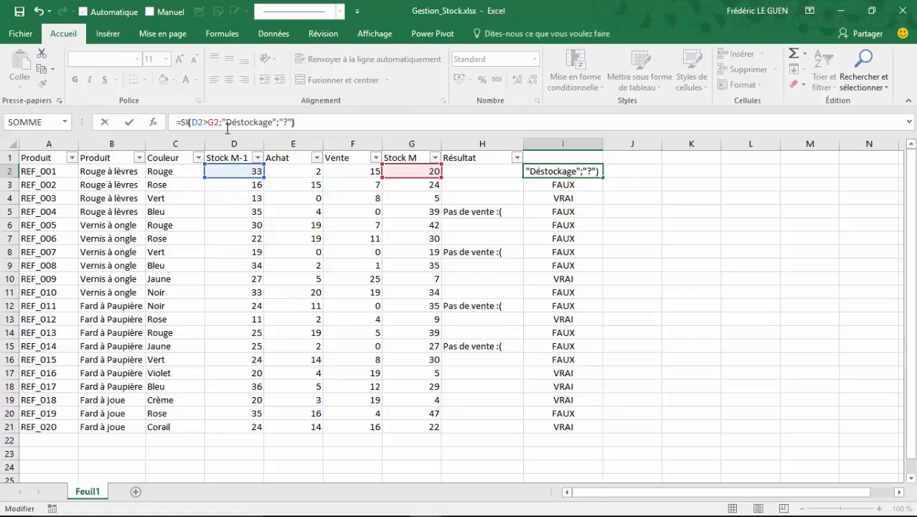
{"action": "key", "text": "Return"}
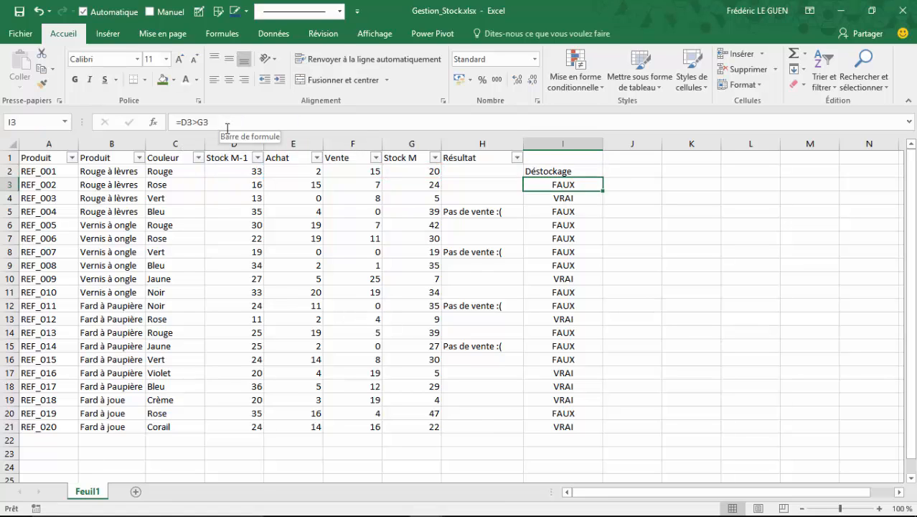
{"action": "left_click", "coordinate": [562, 171]}
{"action": "left_click_drag", "start_coordinate": [603, 177], "coordinate": [602, 428]}
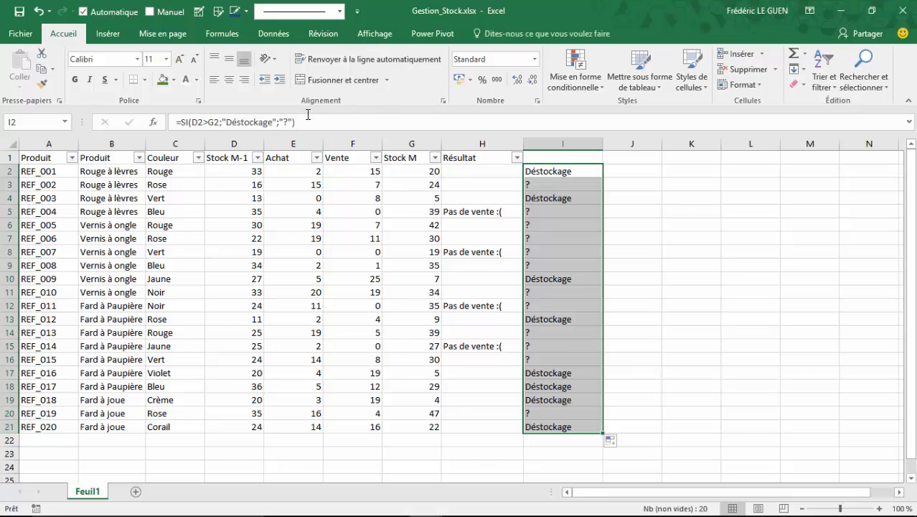
Replace the "?" result in the I2 formula with a nested SI that tests G2>D2
{"action": "left_click", "coordinate": [282, 122]}
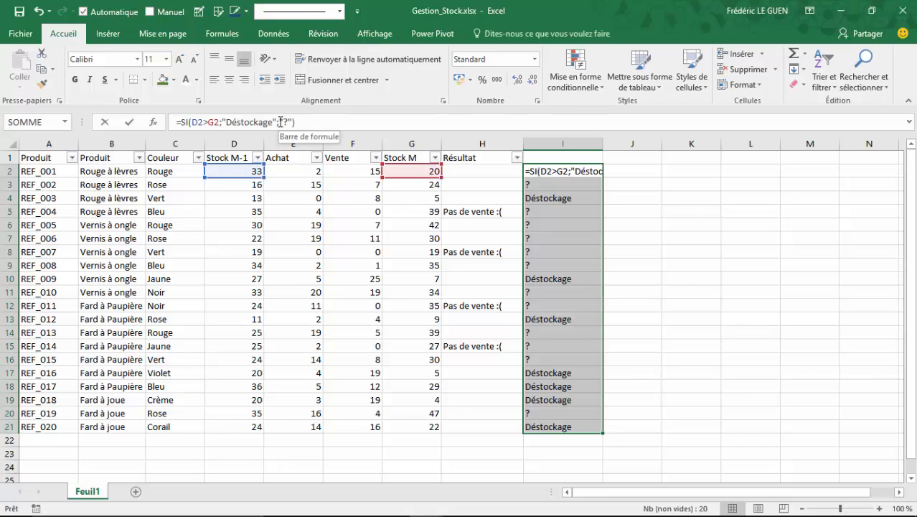
{"action": "left_click_drag", "start_coordinate": [282, 122], "coordinate": [293, 124]}
{"action": "type", "text": "SI"}
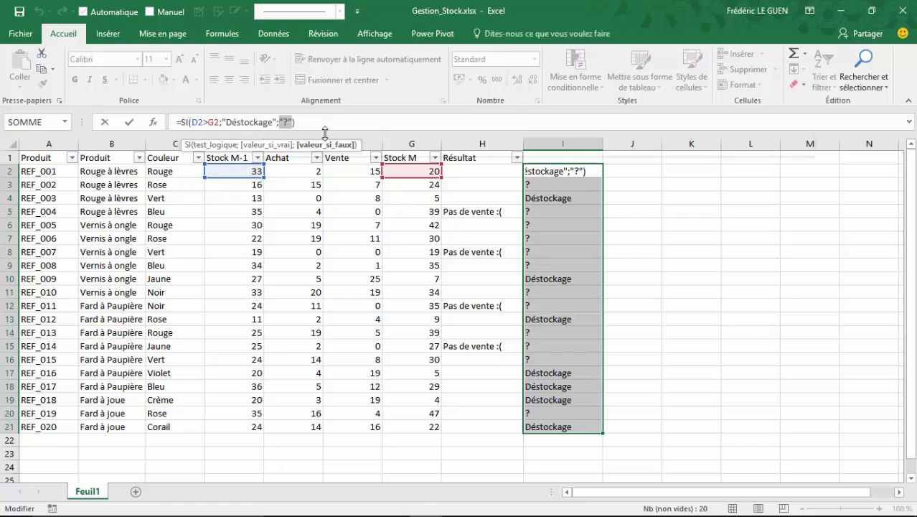
{"action": "type", "text": "("}
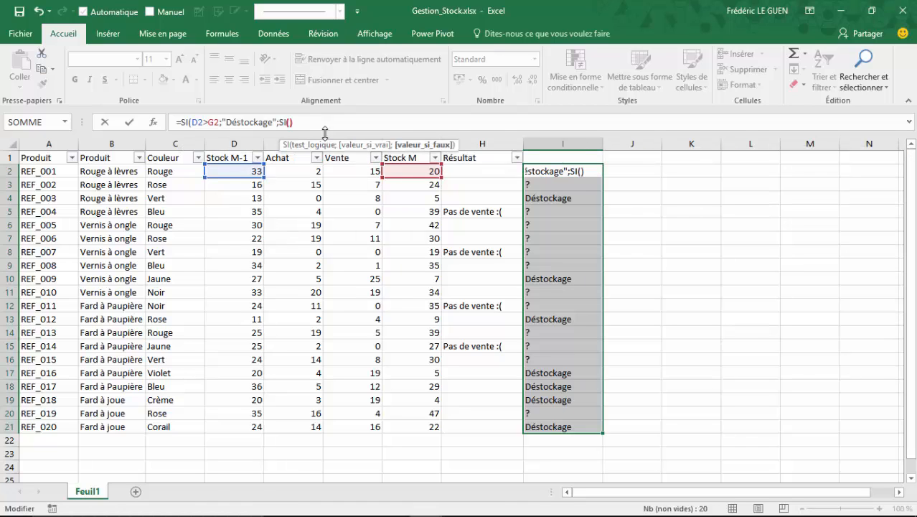
{"action": "left_click", "coordinate": [417, 171]}
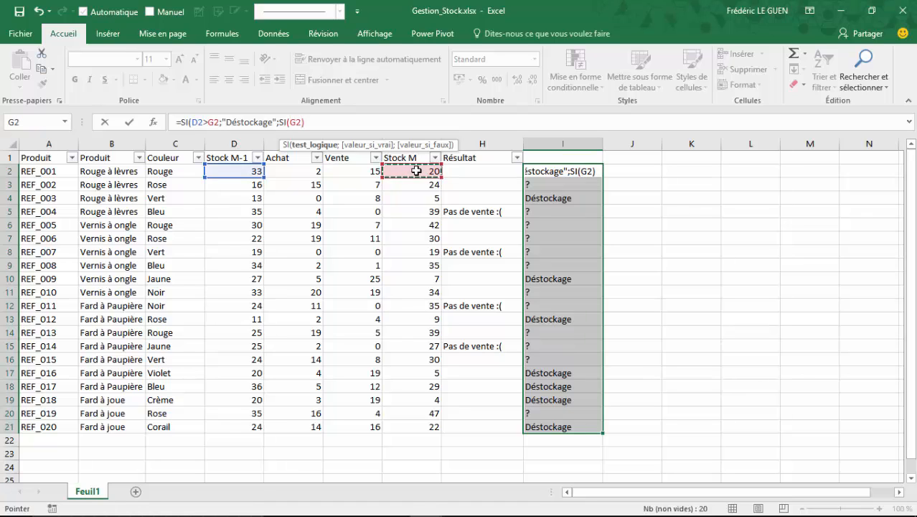
{"action": "type", "text": ">"}
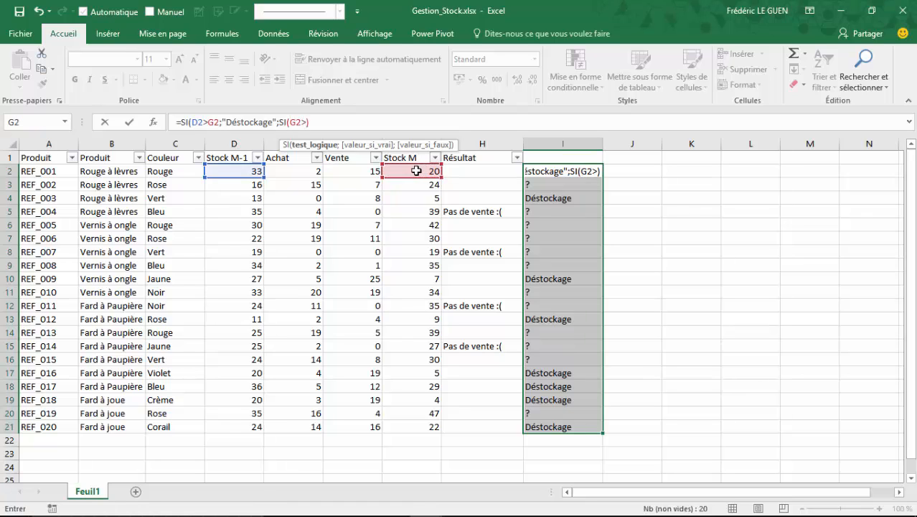
{"action": "left_click", "coordinate": [248, 171]}
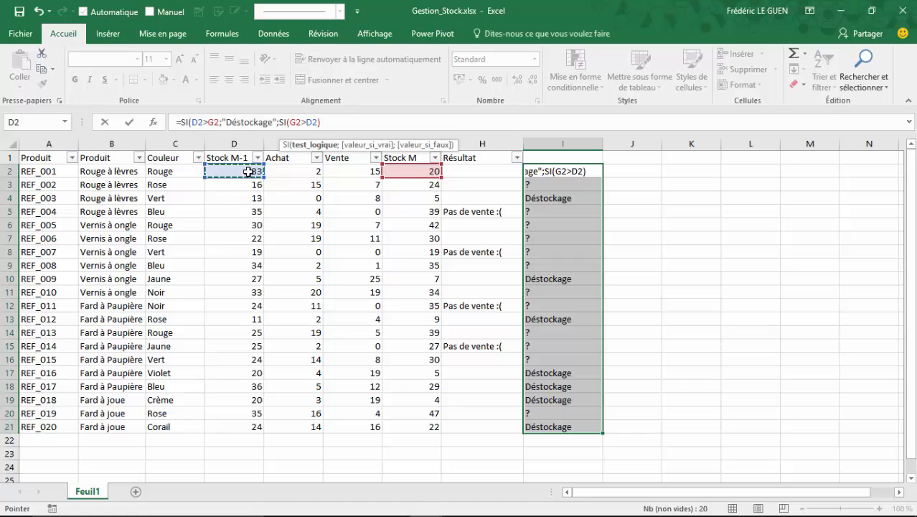
Complete the nested SI with the results "Restockage" and "Egalité", and fill the I2 formula down to I21
{"action": "type", "text": ";\""}
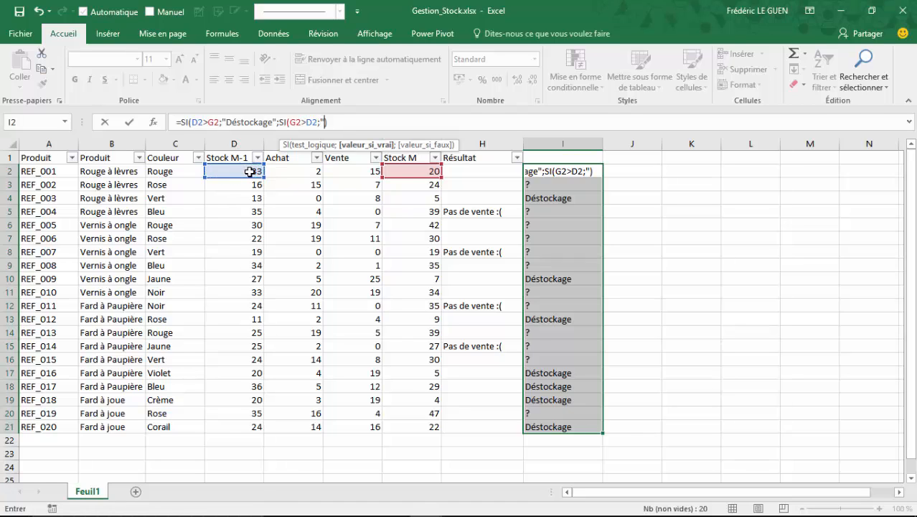
{"action": "type", "text": "Restock"}
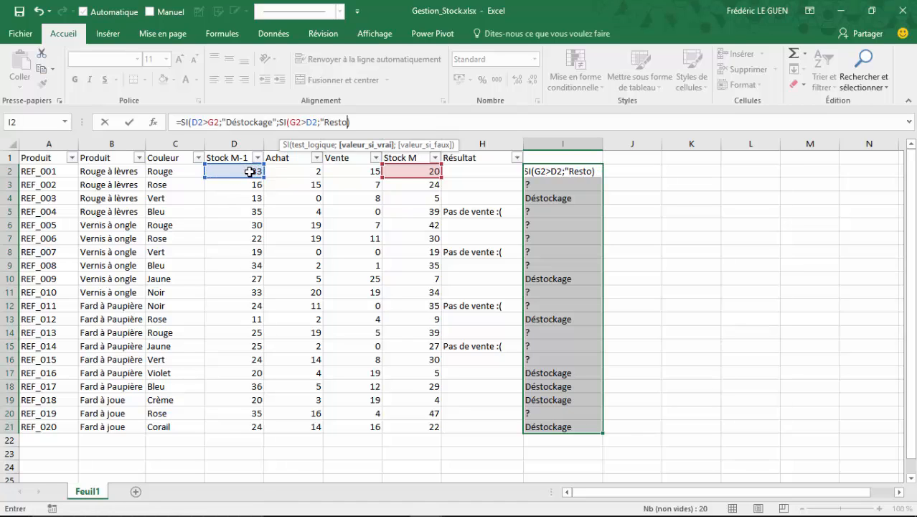
{"action": "type", "text": "age"}
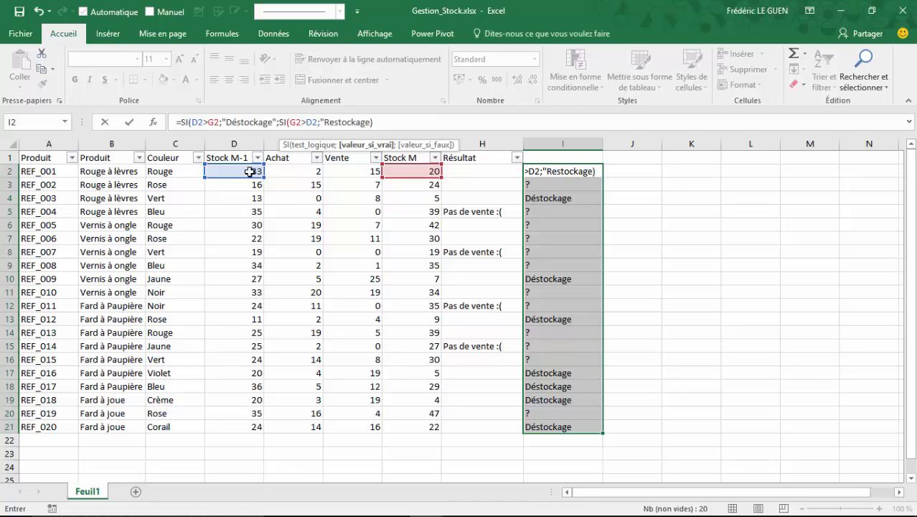
{"action": "type", "text": "\""}
{"action": "type", "text": ";\""}
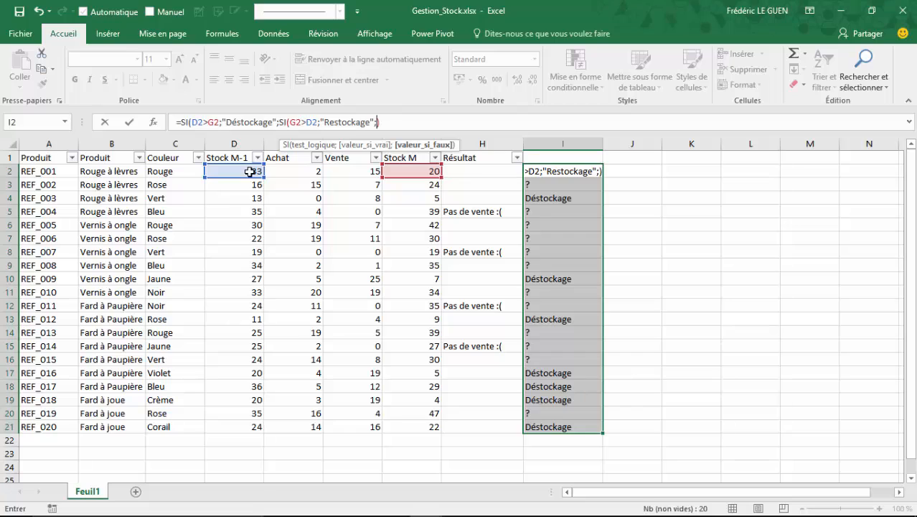
{"action": "type", "text": "Egalité"}
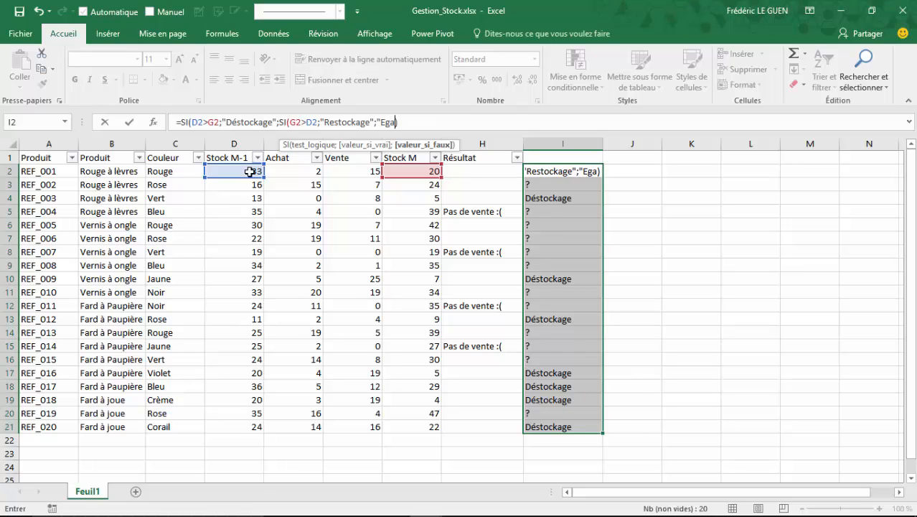
{"action": "type", "text": "\""}
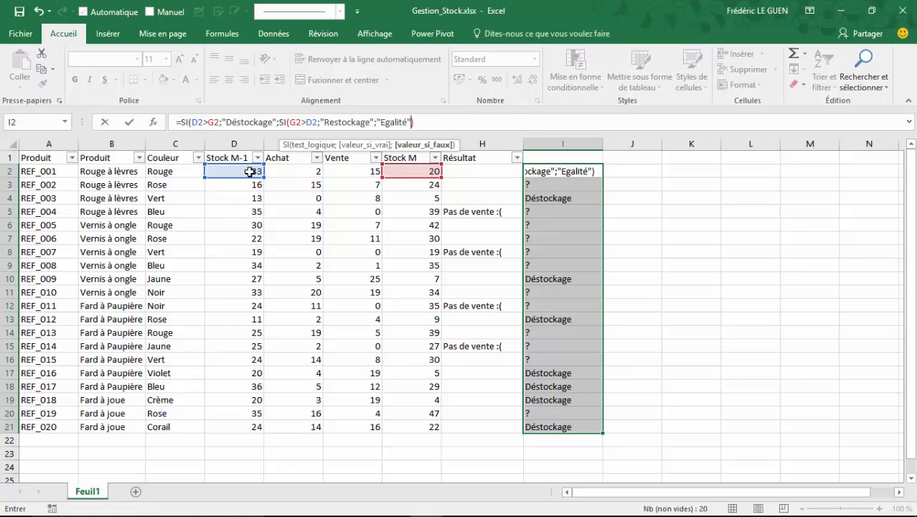
{"action": "type", "text": "))"}
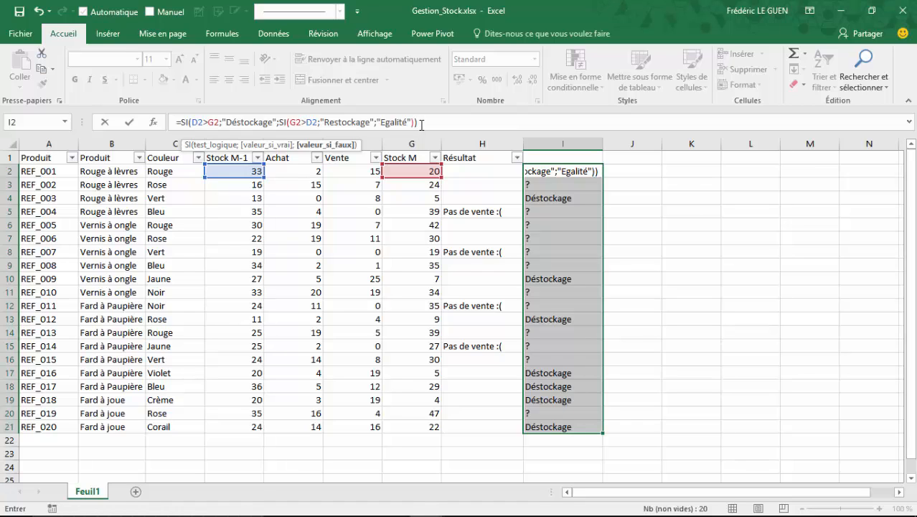
{"action": "key", "text": "Return"}
{"action": "left_click", "coordinate": [590, 172]}
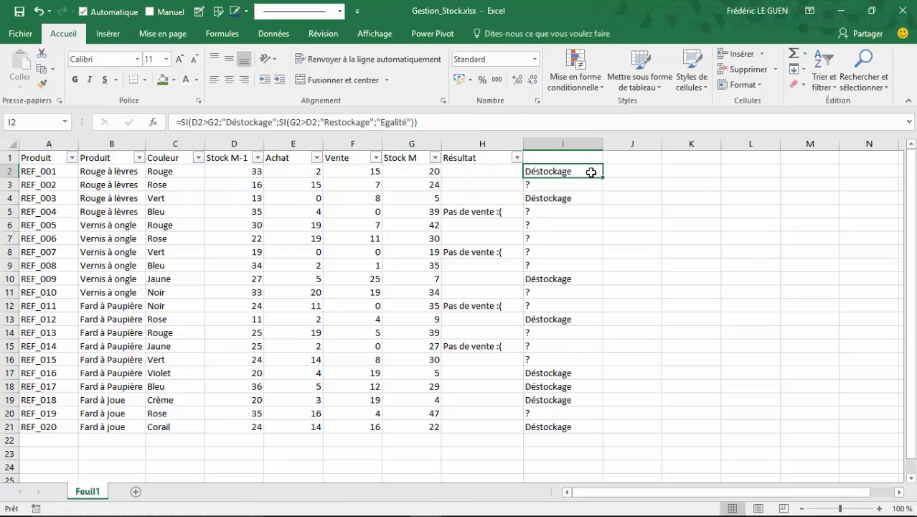
{"action": "left_click_drag", "start_coordinate": [603, 176], "coordinate": [611, 433]}
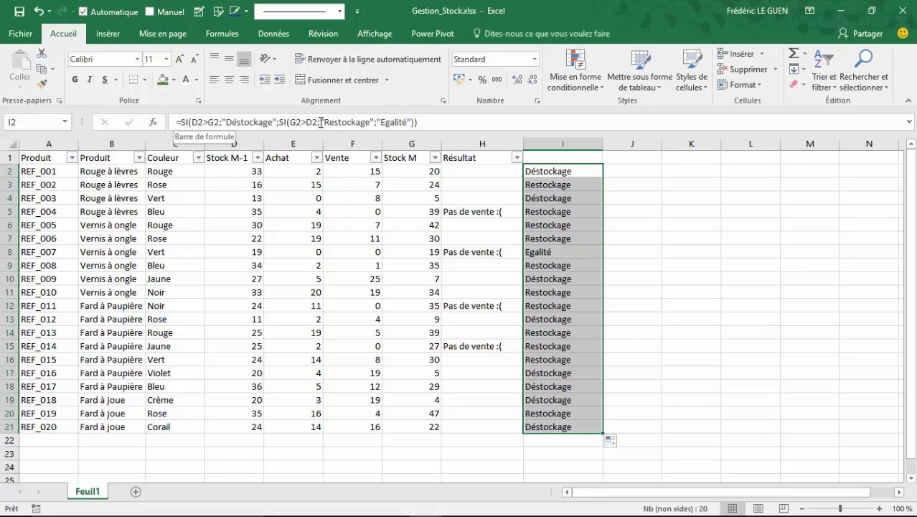
Insert a line break before the nested SI in the I2 formula and expand the formula bar to several lines
{"action": "left_click", "coordinate": [280, 123]}
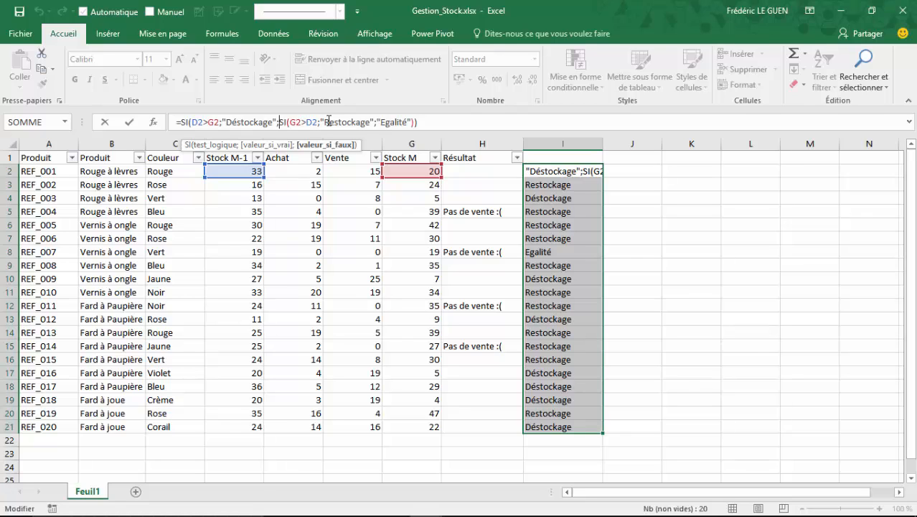
{"action": "key", "text": "shift+Home"}
{"action": "key", "text": "BackSpace"}
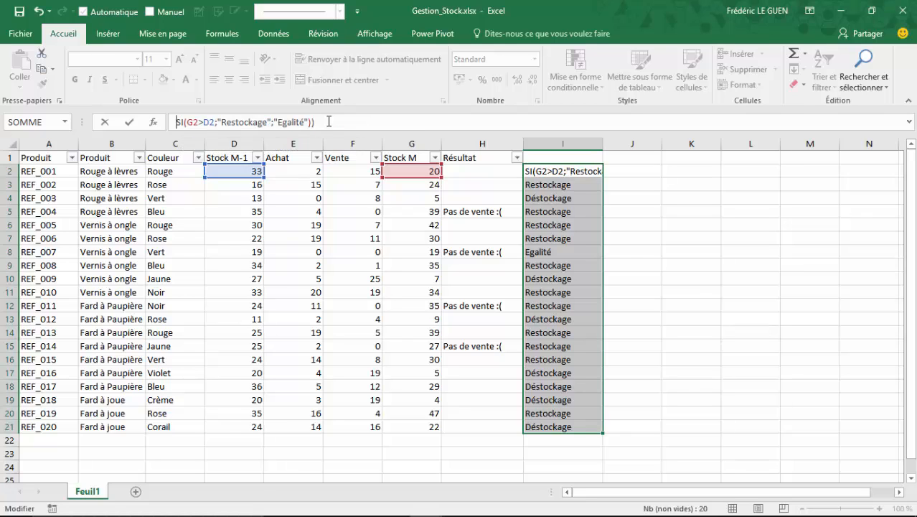
{"action": "key", "text": "Return"}
{"action": "left_click", "coordinate": [546, 171]}
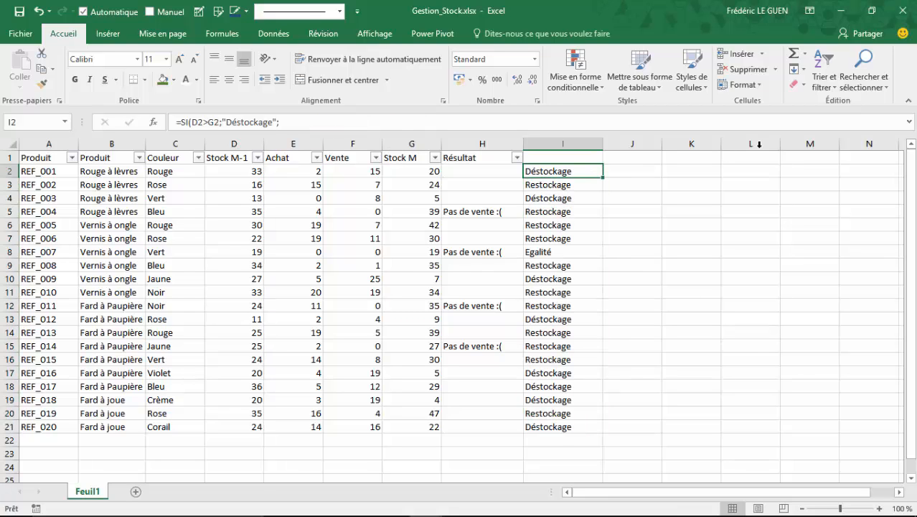
{"action": "left_click", "coordinate": [908, 122]}
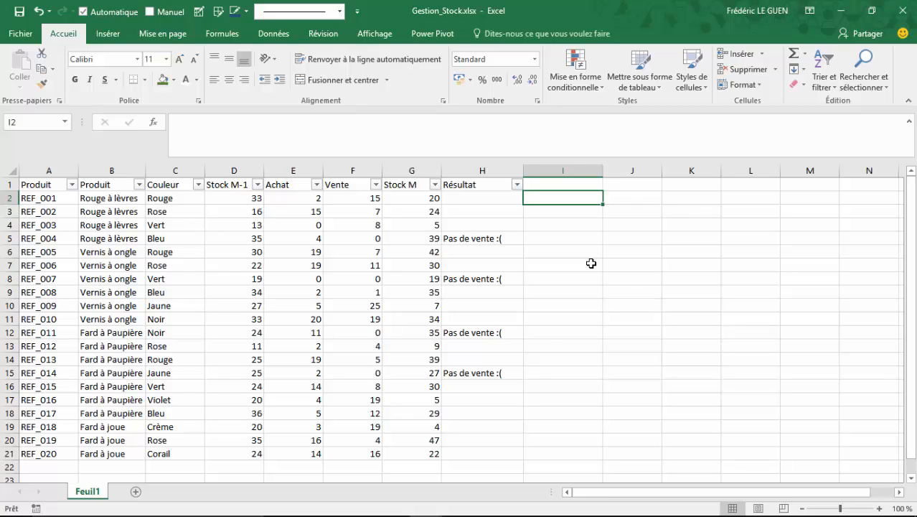
Enter the logical test =G2<=5 in the empty cell I2 and fill it down to I21
{"action": "type", "text": "="}
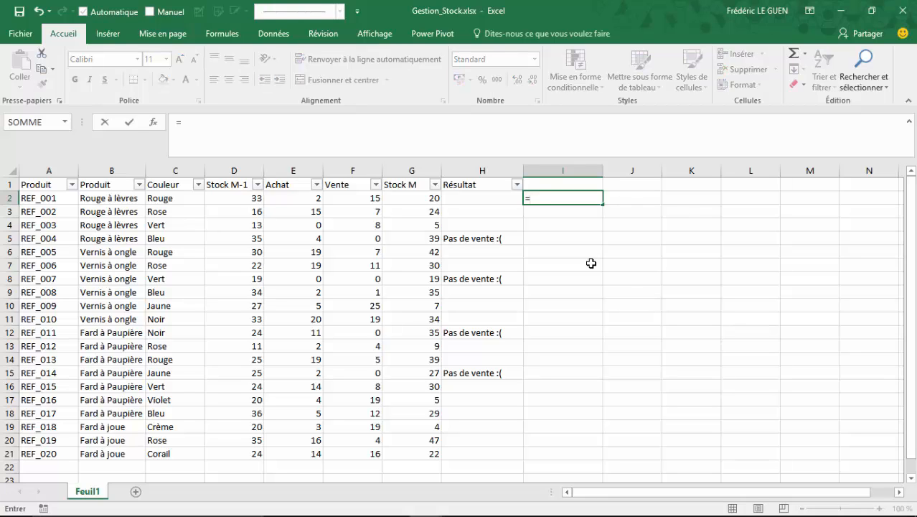
{"action": "key", "text": "Left"}
{"action": "key", "text": "Left"}
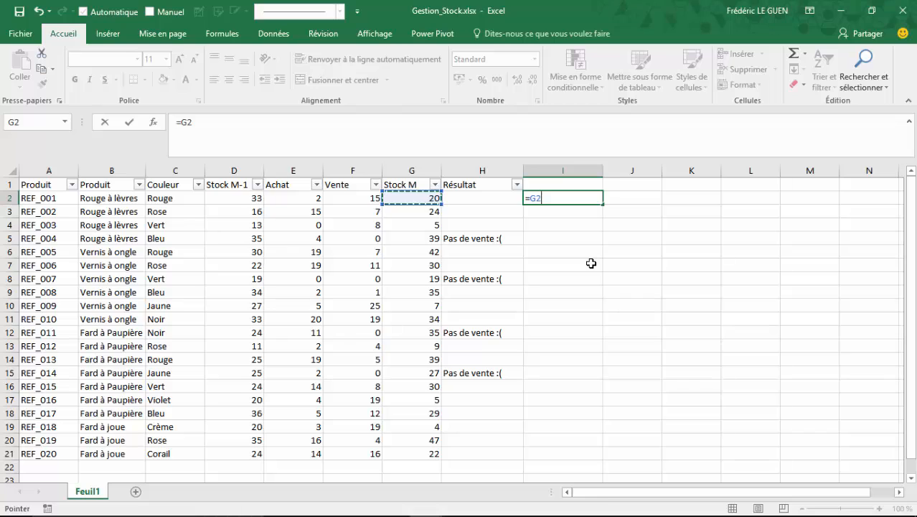
{"action": "type", "text": "<=0"}
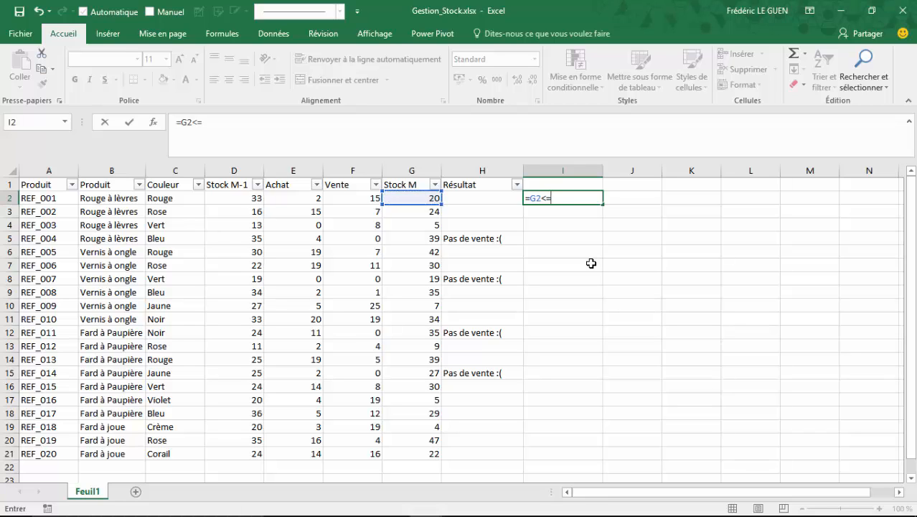
{"action": "key", "text": "Return"}
{"action": "left_click", "coordinate": [588, 199]}
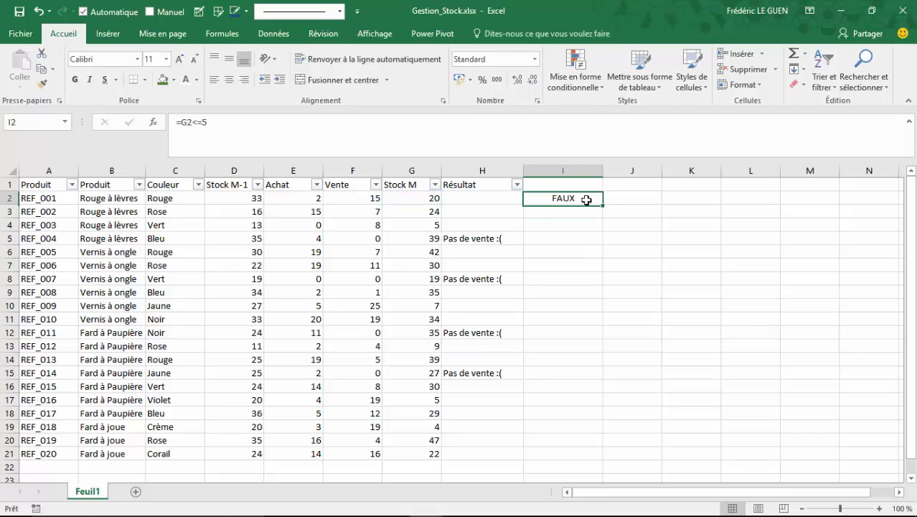
{"action": "left_click_drag", "start_coordinate": [603, 204], "coordinate": [601, 467]}
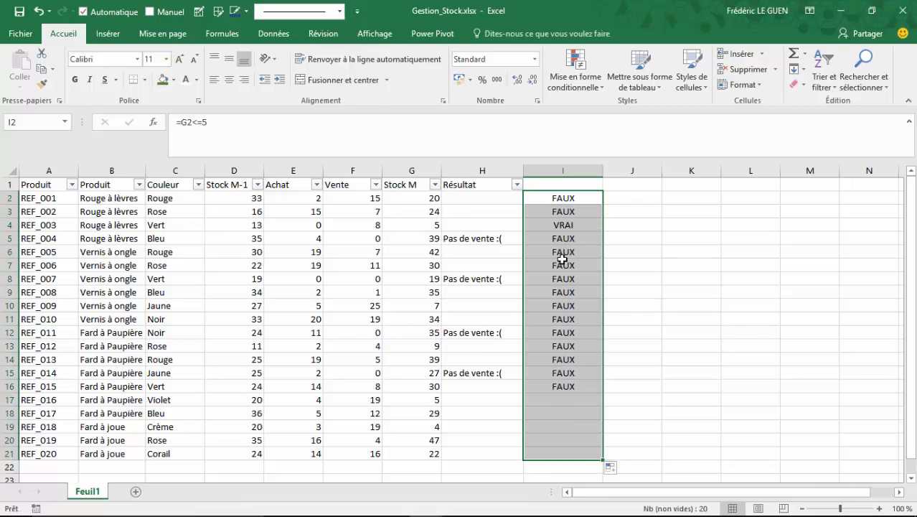
Wrap the I2 test in =SI(G2<=5;"Alerte";"") and fill the formula down to I21
{"action": "left_click", "coordinate": [556, 198]}
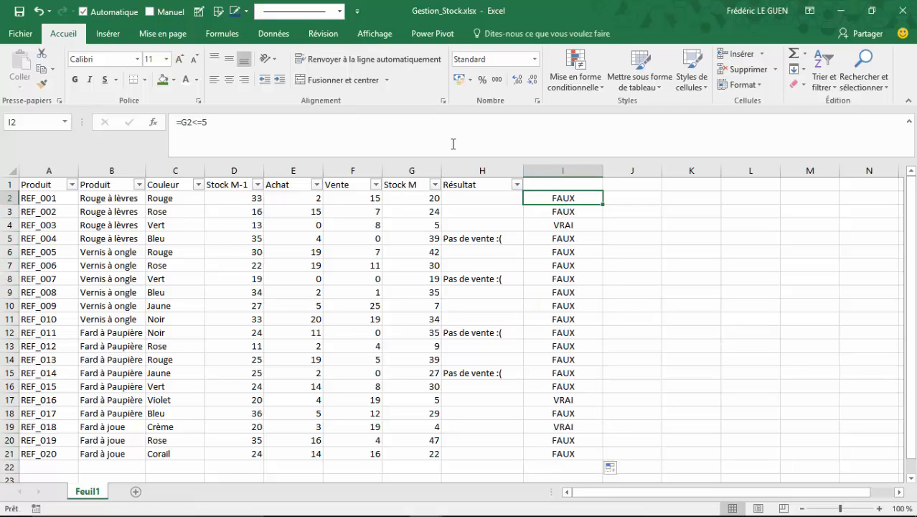
{"action": "left_click", "coordinate": [181, 123]}
{"action": "type", "text": "$i("}
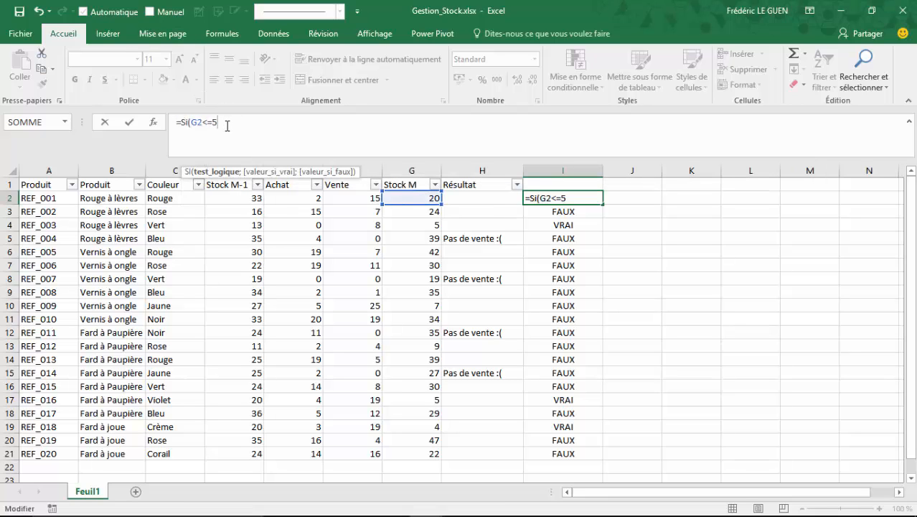
{"action": "type", "text": ";\"A"}
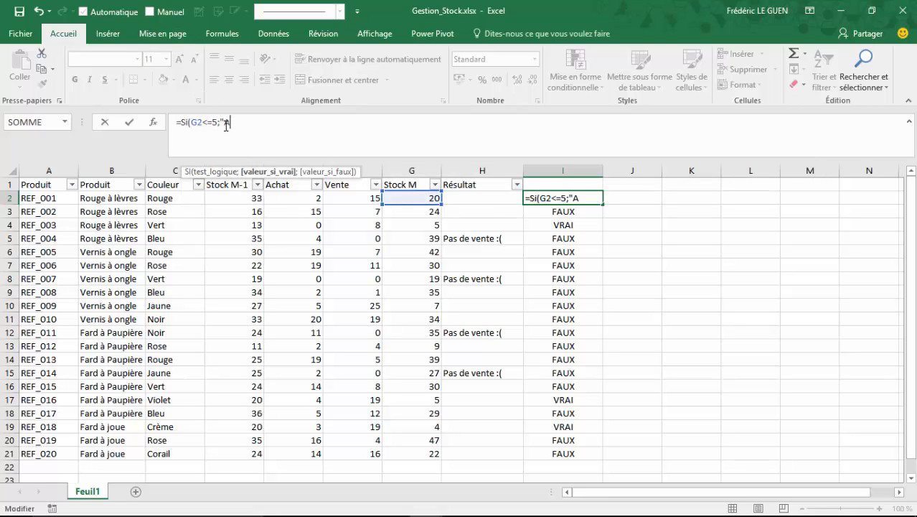
{"action": "type", "text": "lerte\";\"\")"}
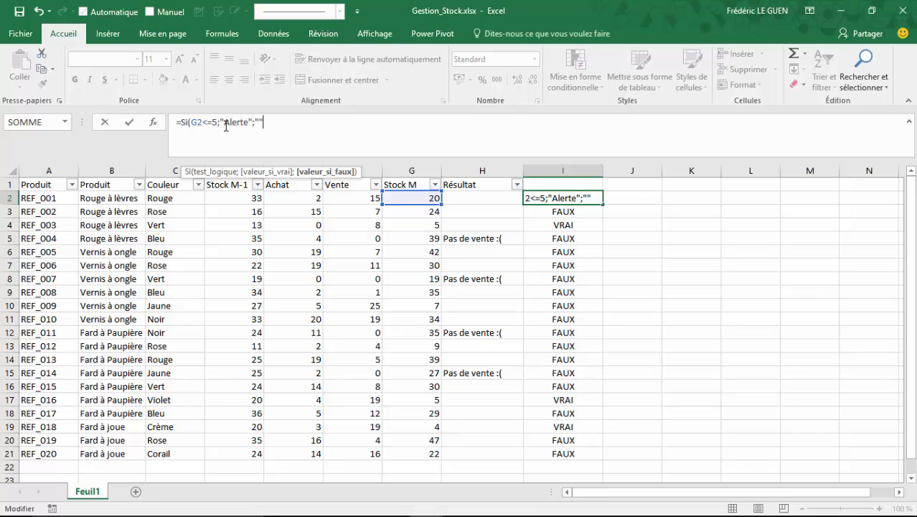
{"action": "key", "text": "Return"}
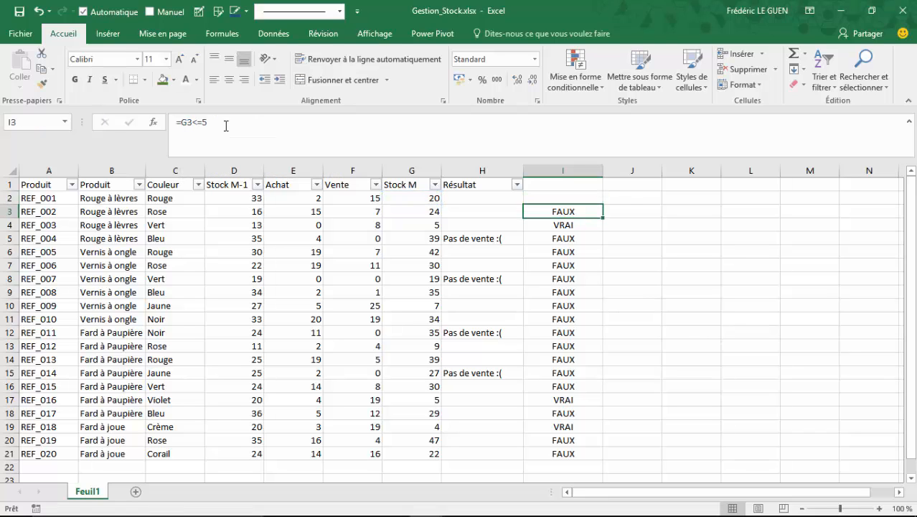
{"action": "left_click", "coordinate": [570, 195]}
{"action": "left_click_drag", "start_coordinate": [605, 206], "coordinate": [599, 455]}
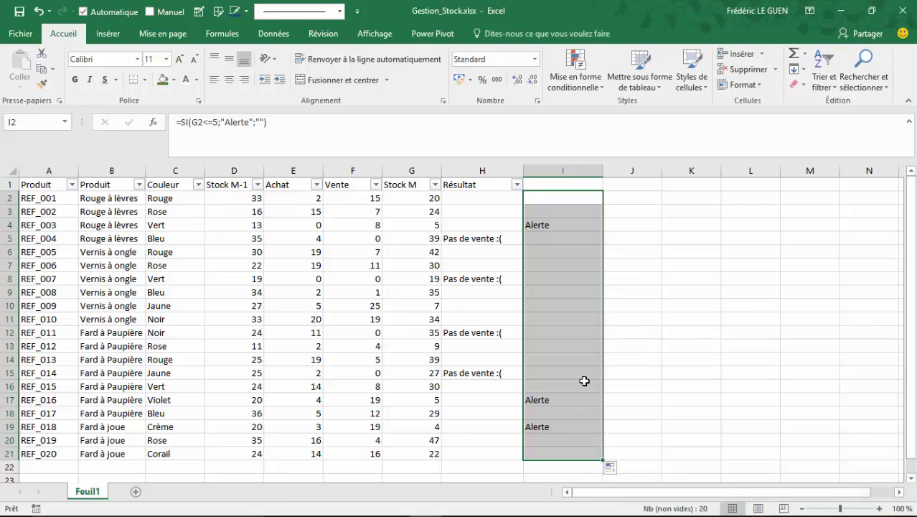
Clear I2:I21, start a SI.CONDITIONS formula in I2 and open its function arguments with several test/value pairs
{"action": "key", "text": "Delete"}
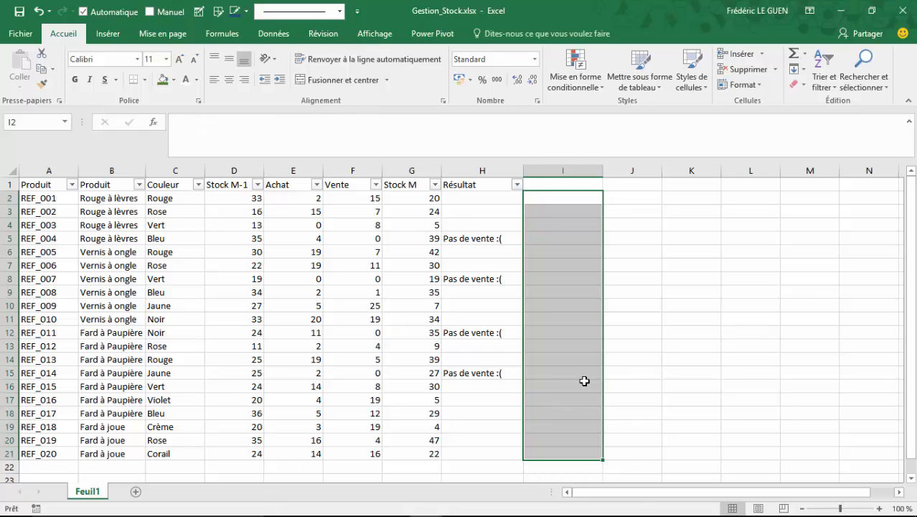
{"action": "left_click", "coordinate": [558, 198]}
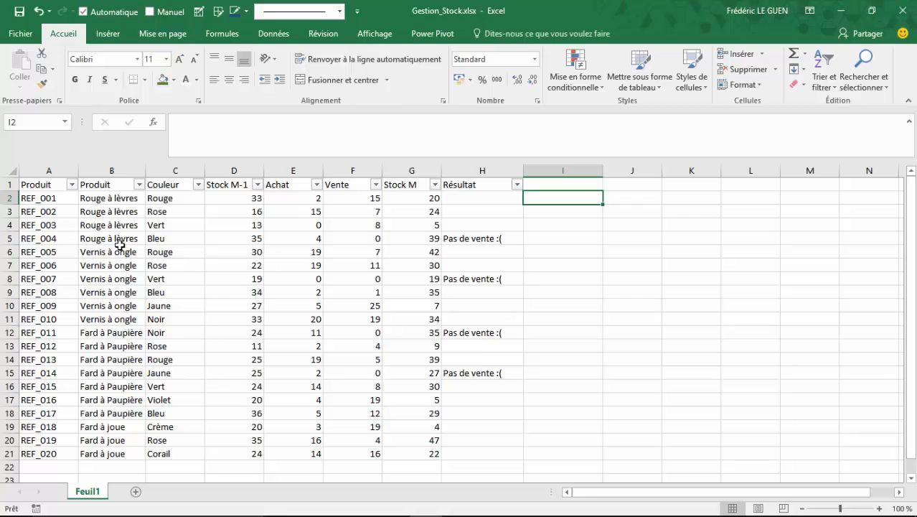
{"action": "type", "text": "=si."}
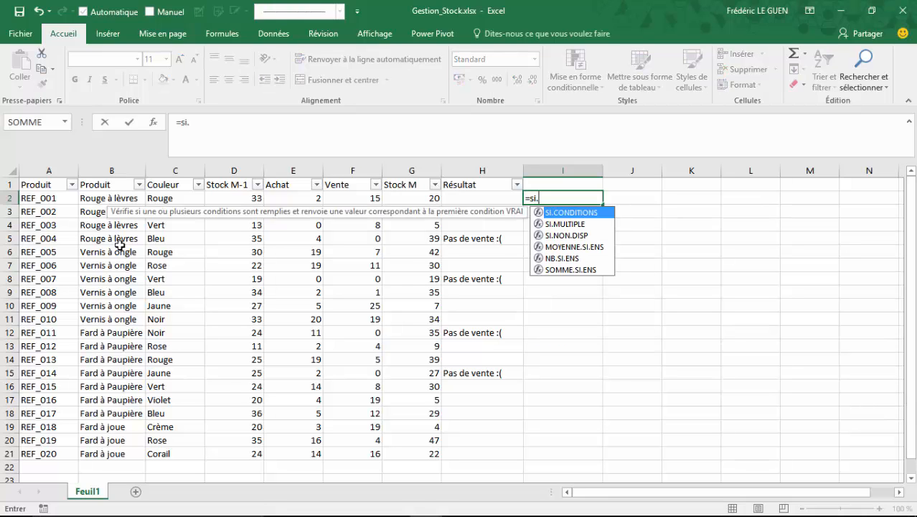
{"action": "key", "text": "Tab"}
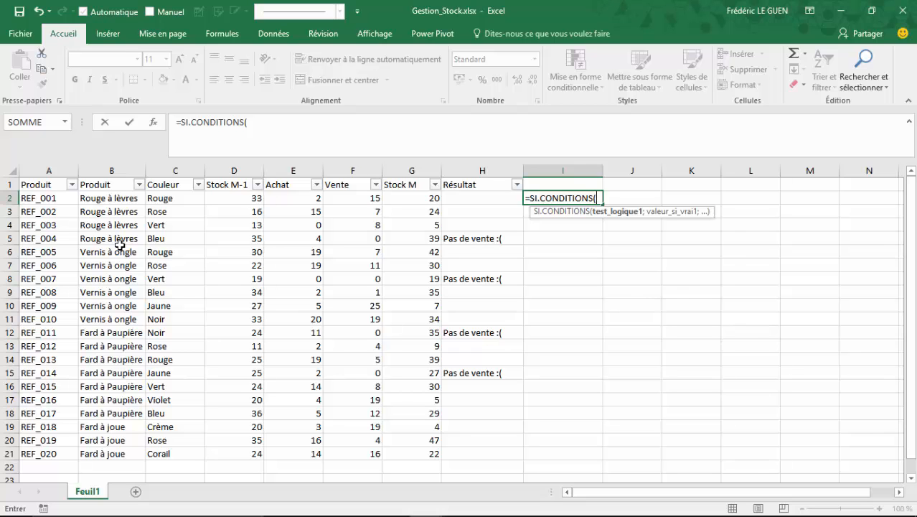
{"action": "left_click", "coordinate": [153, 124]}
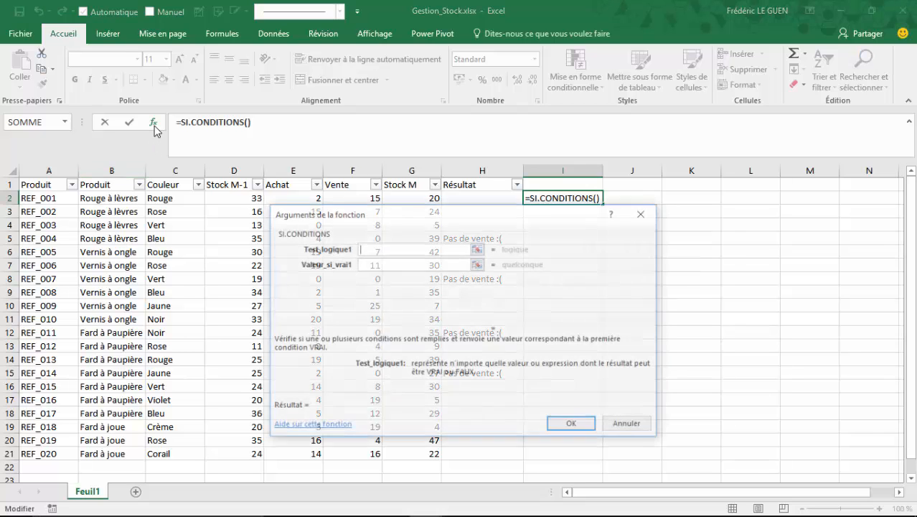
{"action": "left_click", "coordinate": [423, 265]}
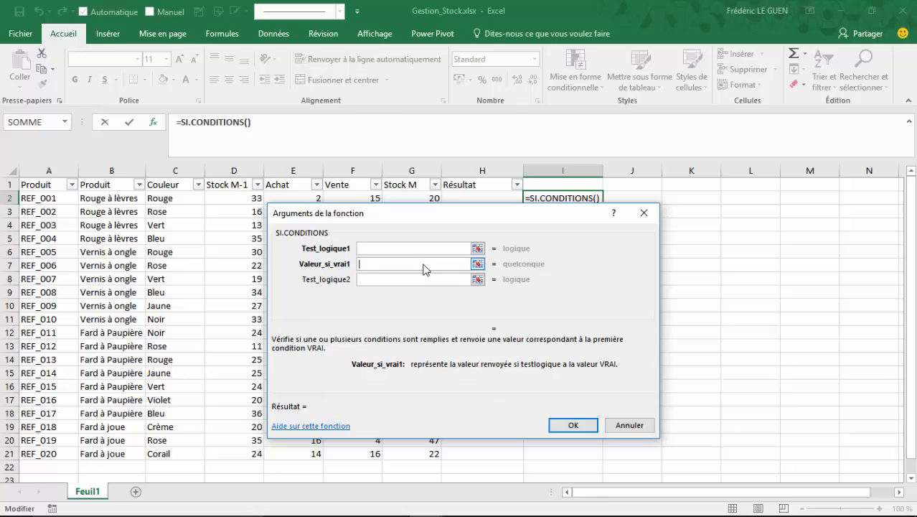
{"action": "key", "text": "Tab"}
{"action": "key", "text": "Tab"}
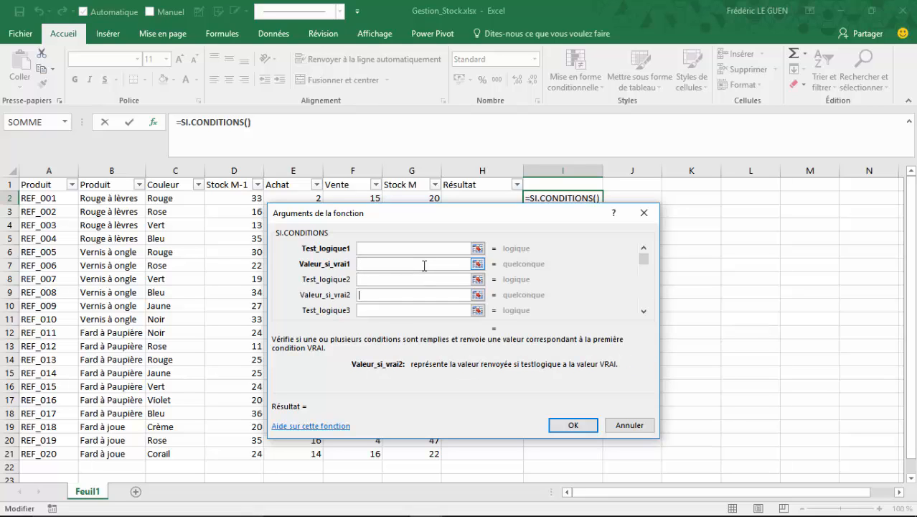
Set the first logical test of SI.CONDITIONS to B2="Rouge à lèvres", keeping row 2 of the table accessible
{"action": "left_click", "coordinate": [394, 248]}
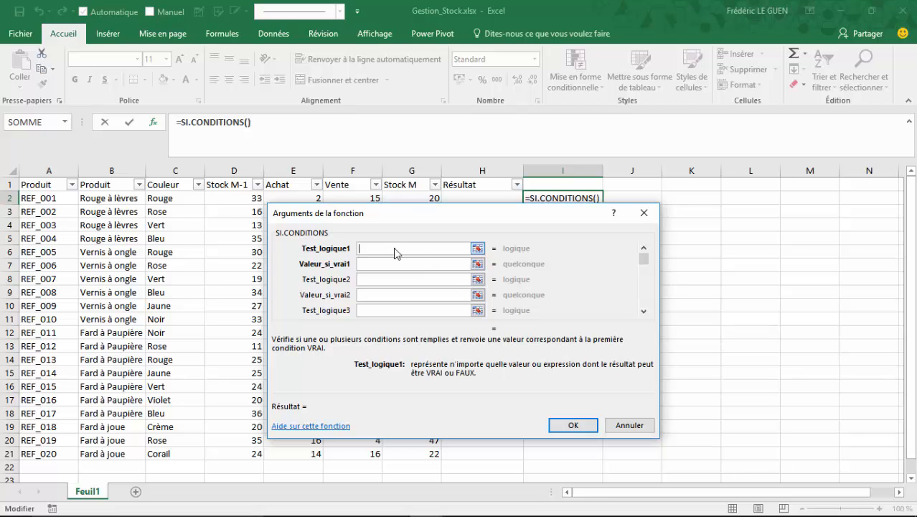
{"action": "left_click_drag", "start_coordinate": [405, 213], "coordinate": [460, 256]}
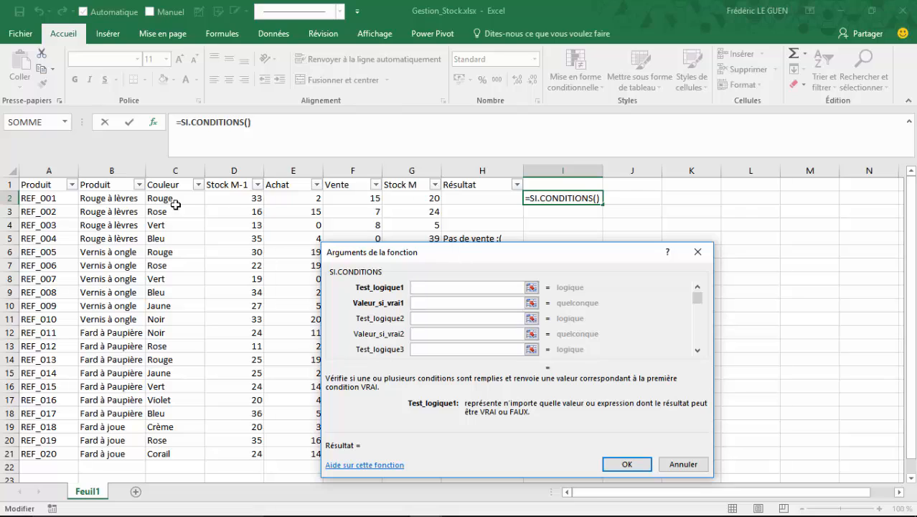
{"action": "left_click", "coordinate": [120, 199]}
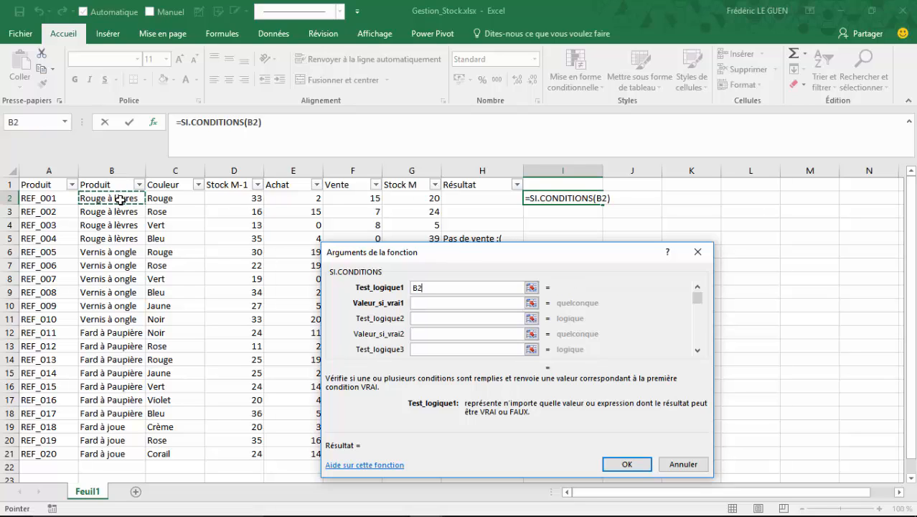
{"action": "type", "text": "=\"Rouge à"}
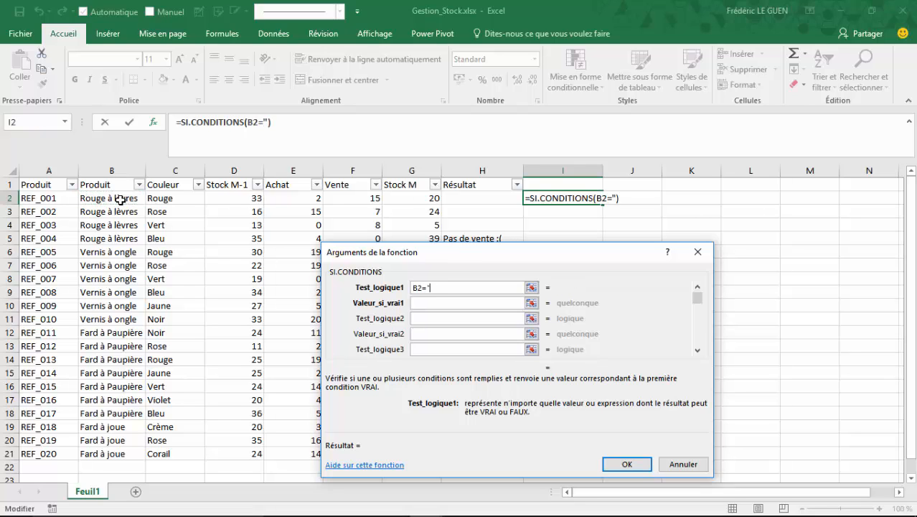
{"action": "type", "text": " lèvr"}
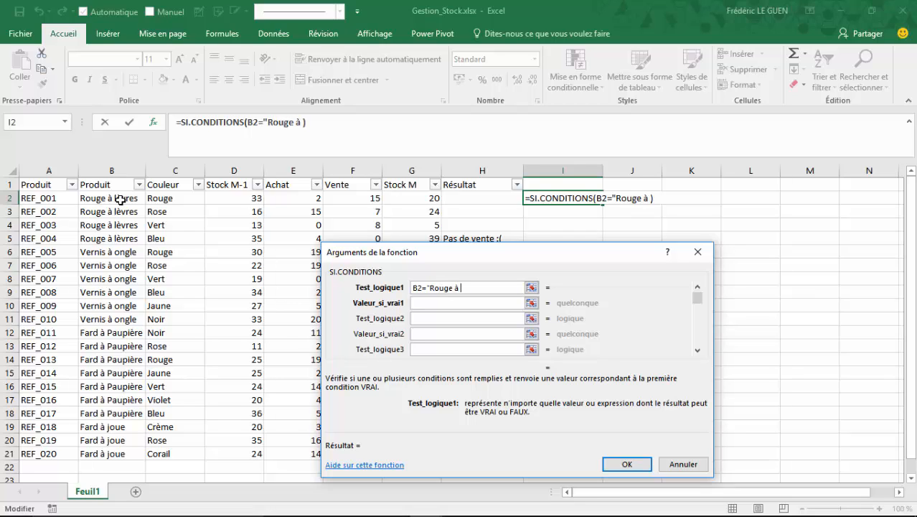
{"action": "type", "text": "es"}
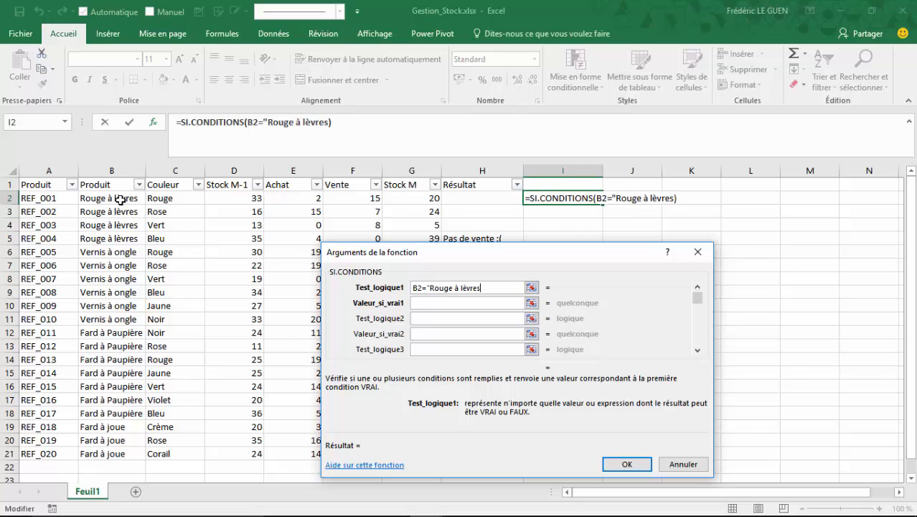
{"action": "type", "text": "\""}
Combine the first test with G2<=10 in an ET function, set its true value to 30 and validate the formula
{"action": "type", "text": "et("}
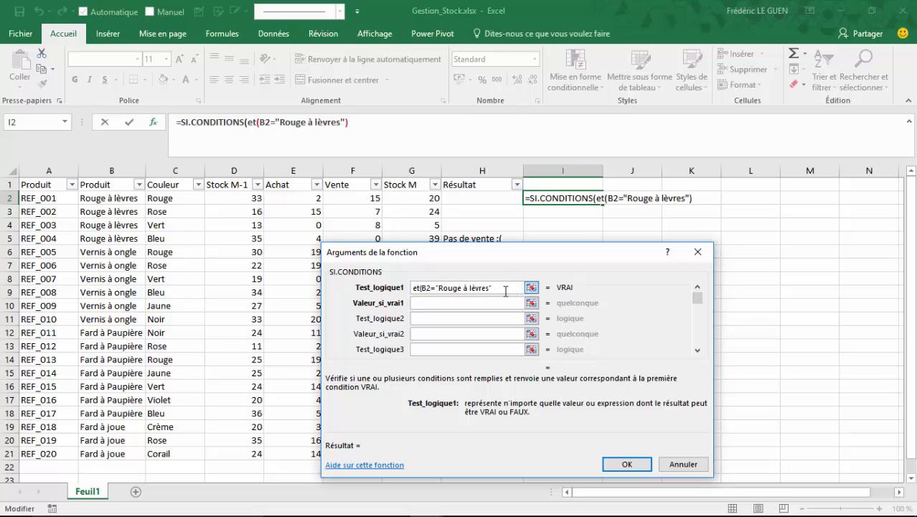
{"action": "type", "text": ";"}
{"action": "left_click", "coordinate": [407, 200]}
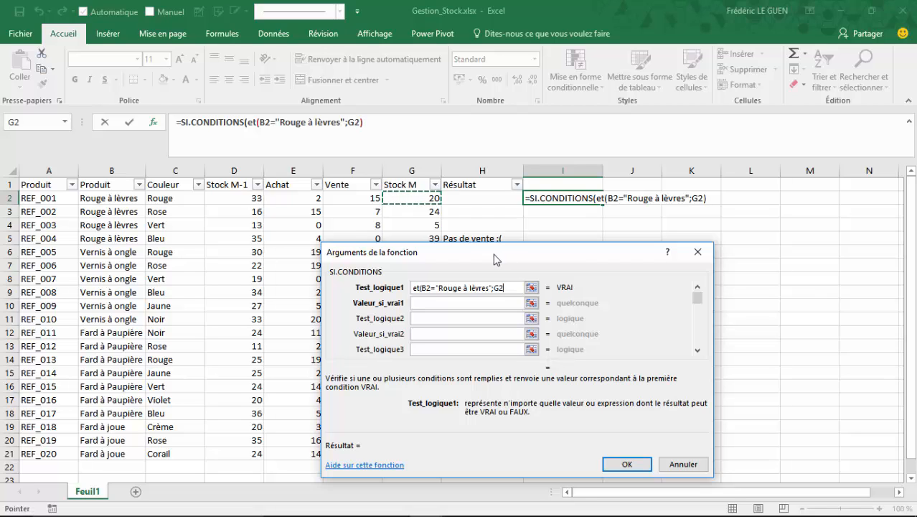
{"action": "type", "text": "<="}
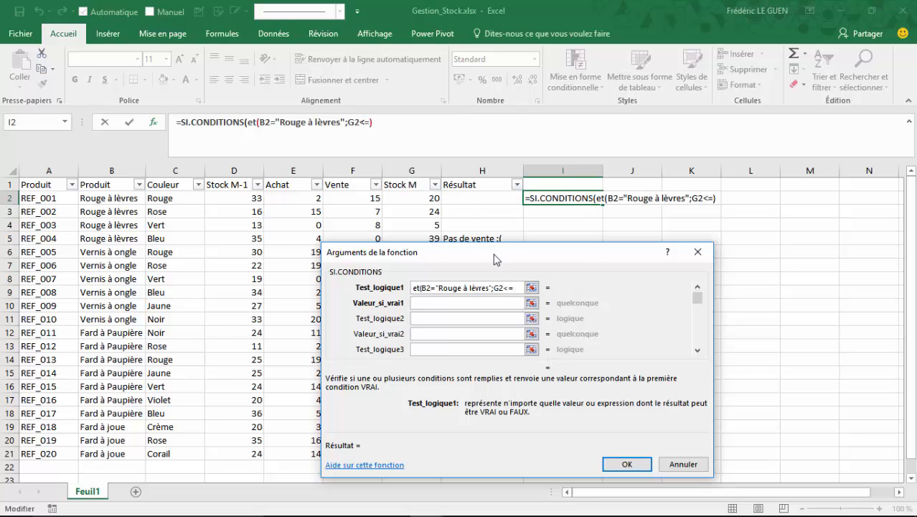
{"action": "type", "text": "10)"}
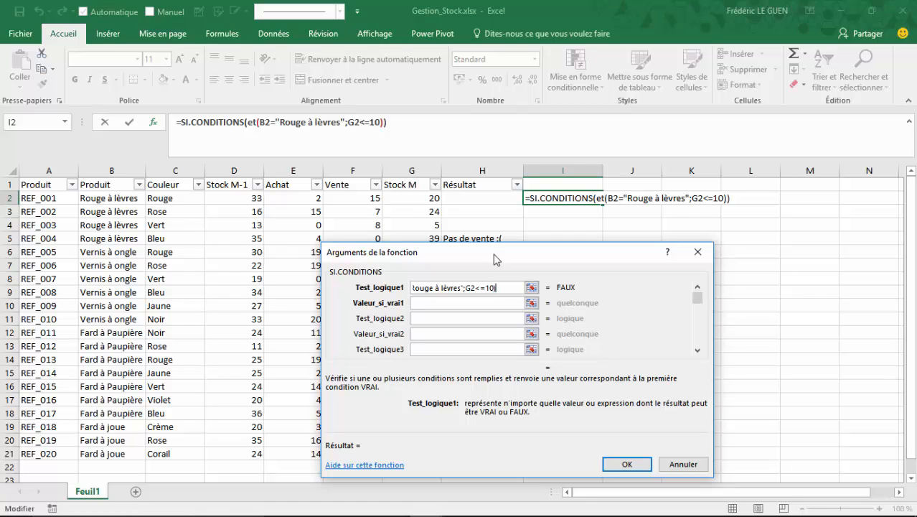
{"action": "left_click", "coordinate": [476, 303]}
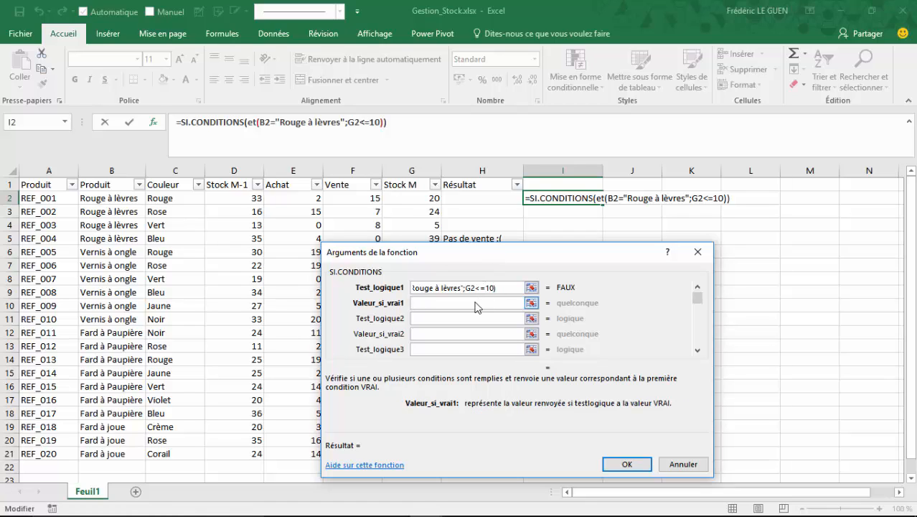
{"action": "type", "text": "30"}
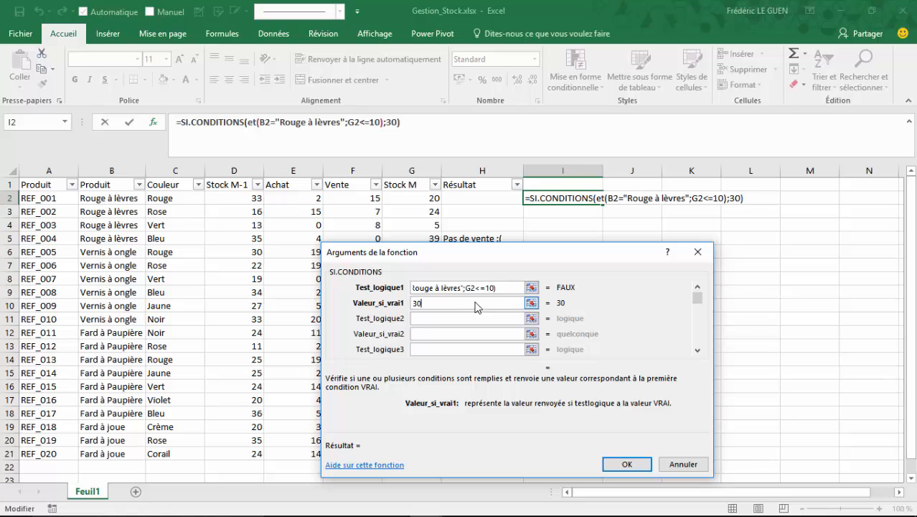
{"action": "left_click", "coordinate": [626, 463]}
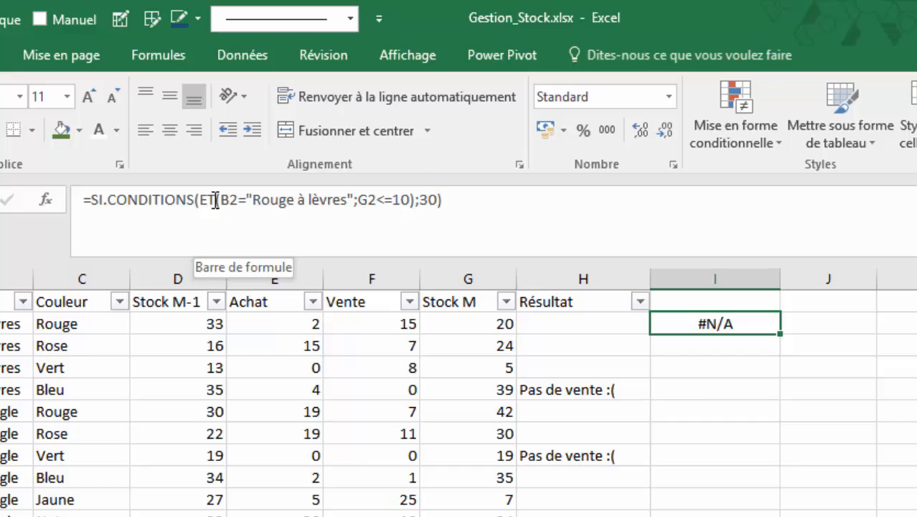
Copy the ET test and its result 30 in the I2 formula and add the copy as the second condition
{"action": "left_click_drag", "start_coordinate": [201, 204], "coordinate": [436, 195]}
{"action": "key", "text": "ctrl+c"}
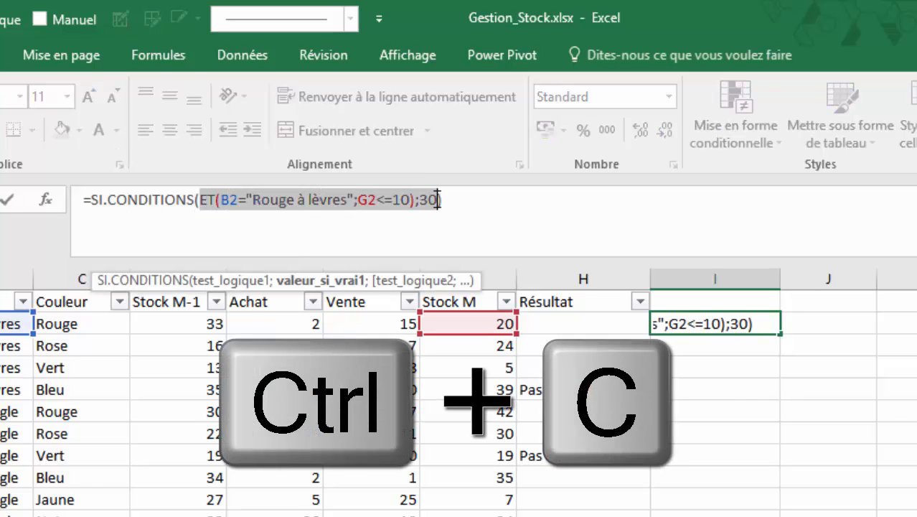
{"action": "left_click", "coordinate": [475, 204]}
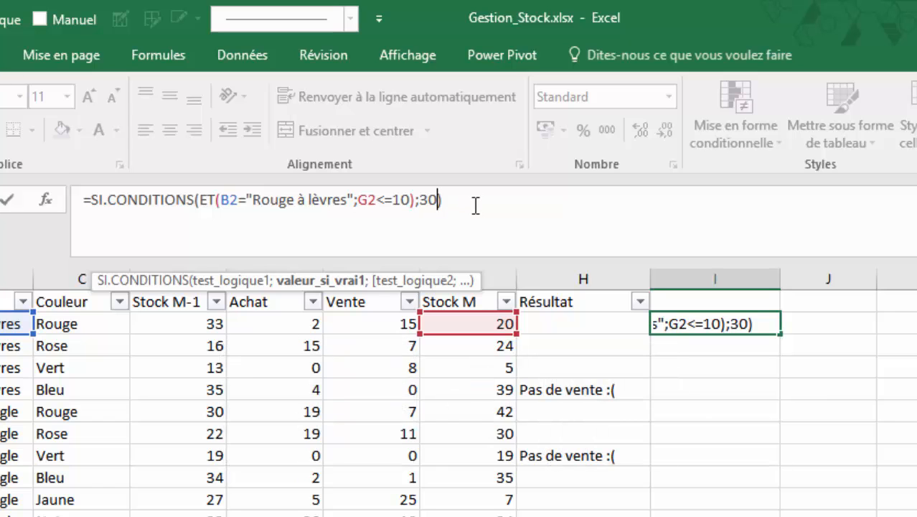
{"action": "type", "text": ";"}
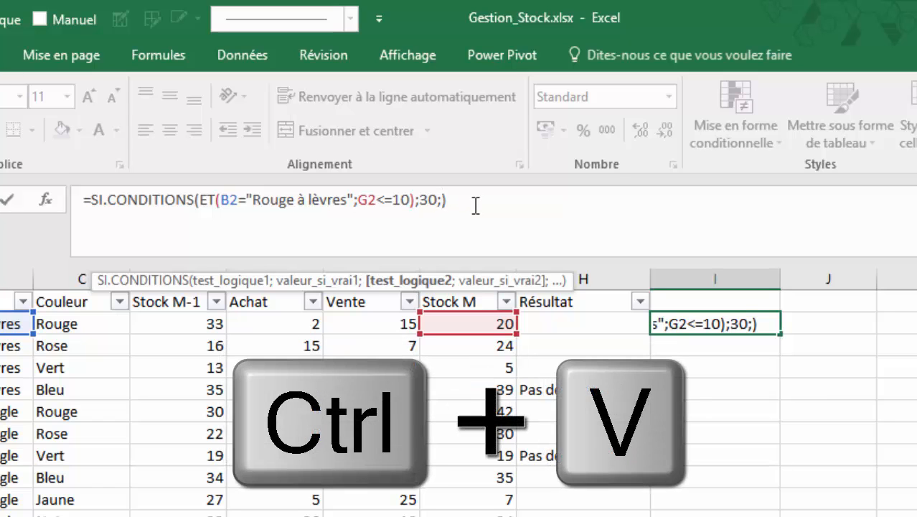
{"action": "key", "text": "ctrl+v"}
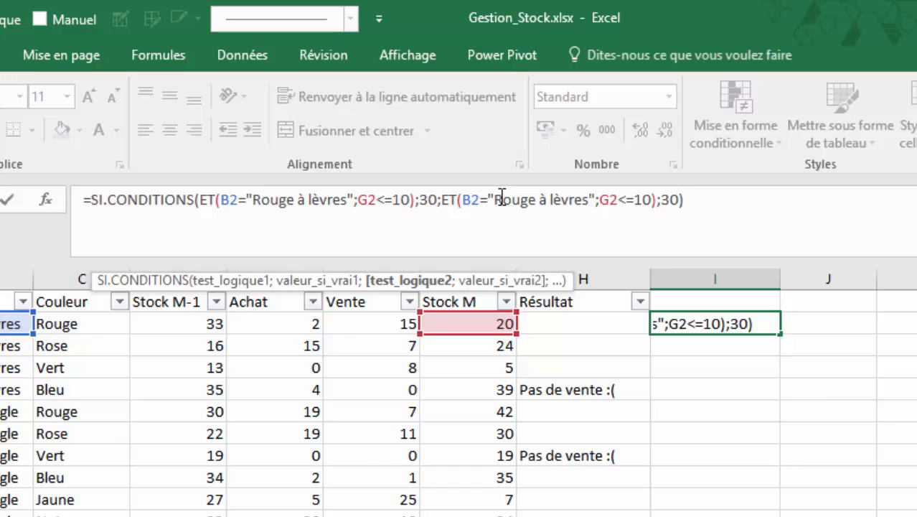
Change the second ET test to the product "Vernis à ongle" and the threshold G2<=8
{"action": "left_click_drag", "start_coordinate": [500, 201], "coordinate": [590, 200]}
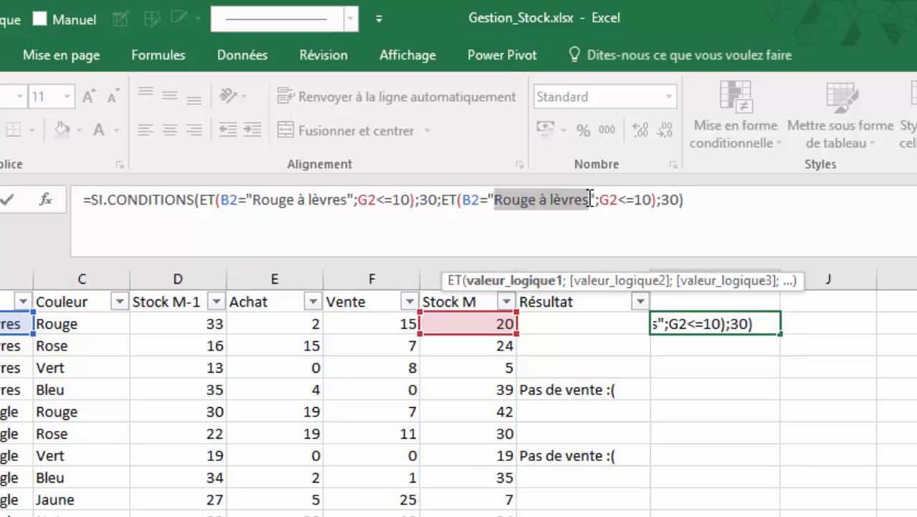
{"action": "type", "text": "Verni"}
{"action": "type", "text": "s à ong"}
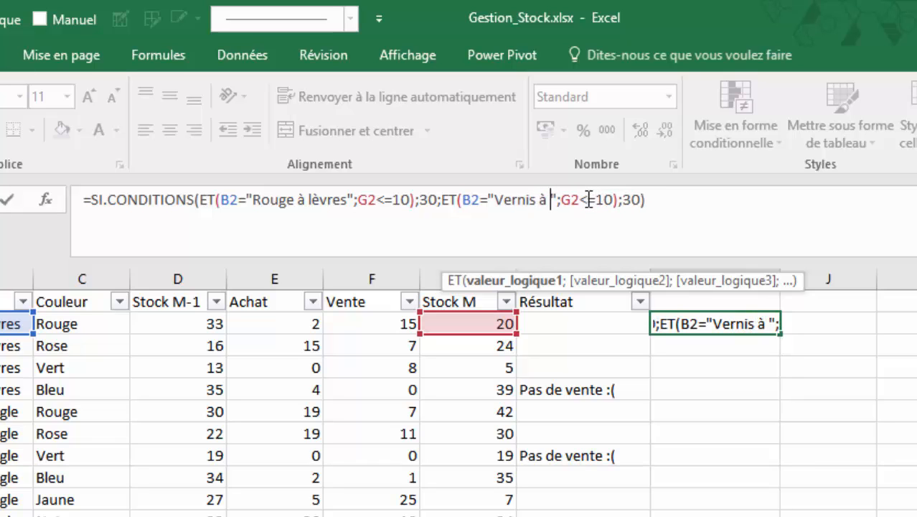
{"action": "type", "text": "le"}
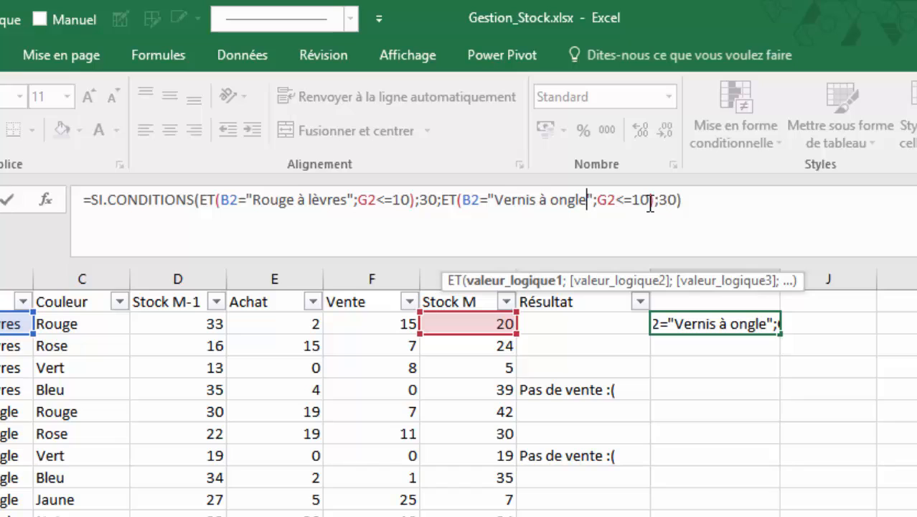
{"action": "left_click_drag", "start_coordinate": [649, 203], "coordinate": [636, 205]}
{"action": "type", "text": "8"}
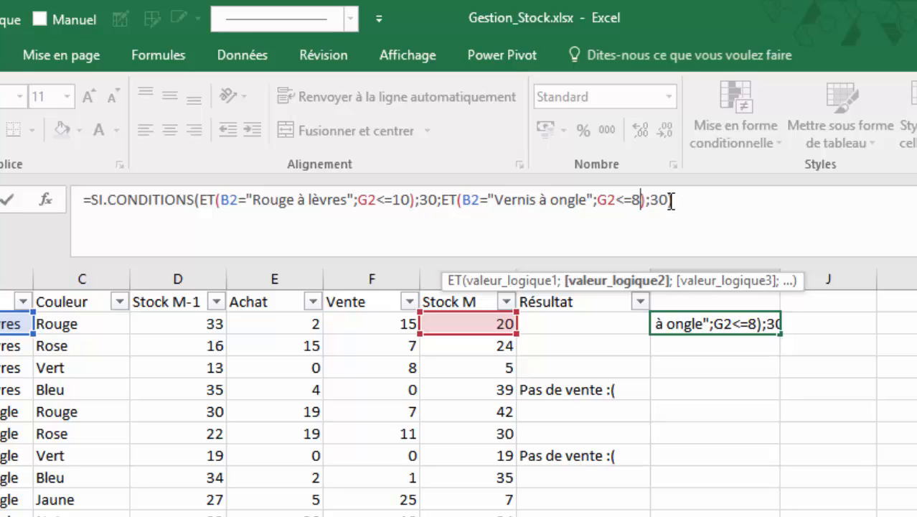
Add the copied ET test as the third condition of the I2 formula and change its product to "Fard à Paupière"
{"action": "left_click", "coordinate": [668, 203]}
{"action": "type", "text": ";"}
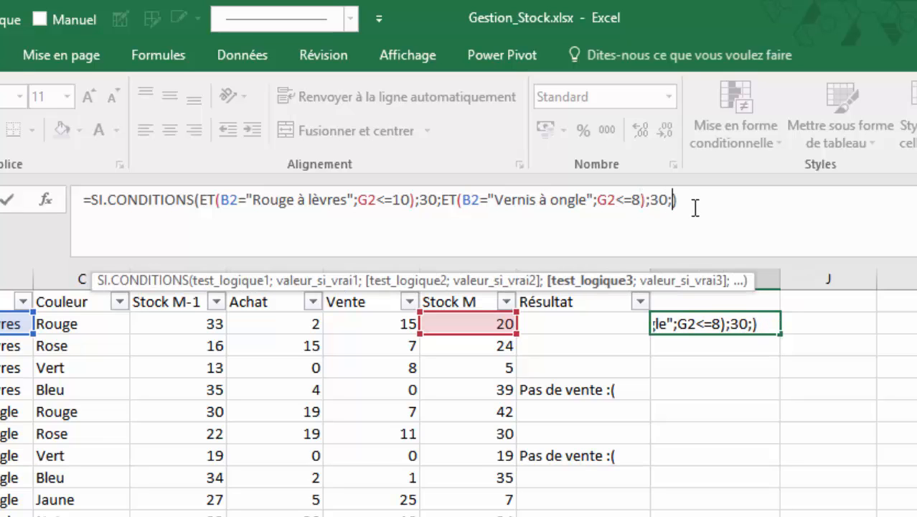
{"action": "key", "text": "ctrl+v"}
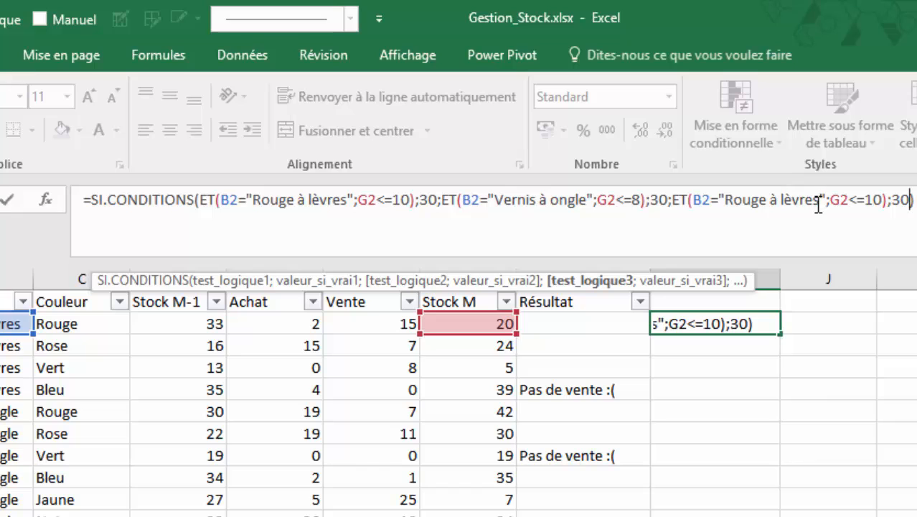
{"action": "left_click_drag", "start_coordinate": [820, 204], "coordinate": [727, 203]}
{"action": "type", "text": "Fard "}
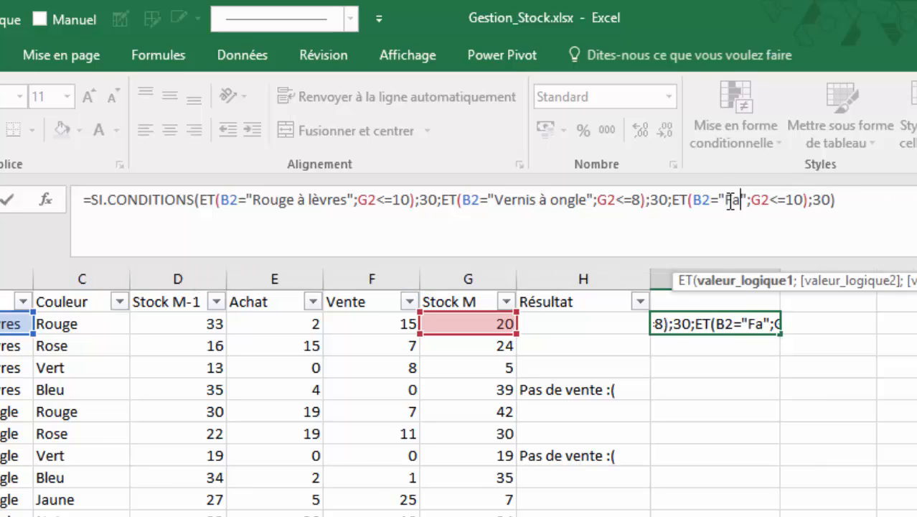
{"action": "type", "text": "à Pau"}
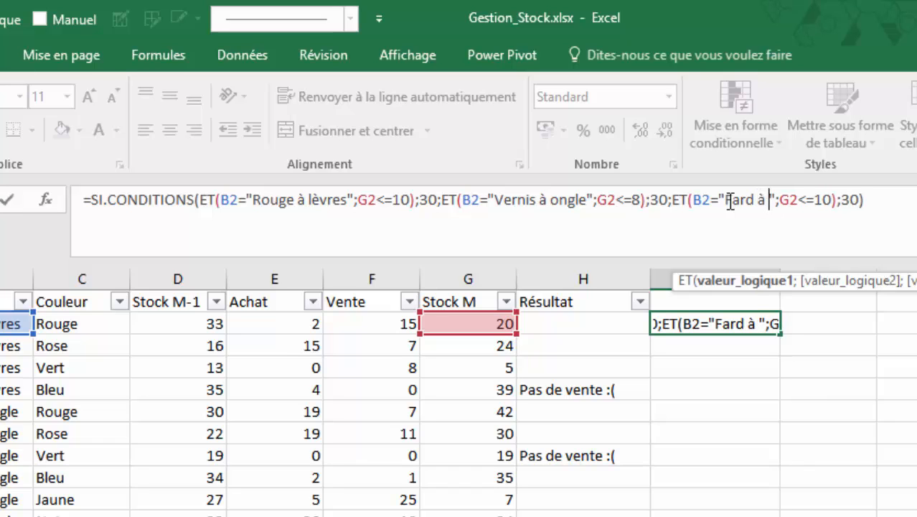
{"action": "type", "text": "pières"}
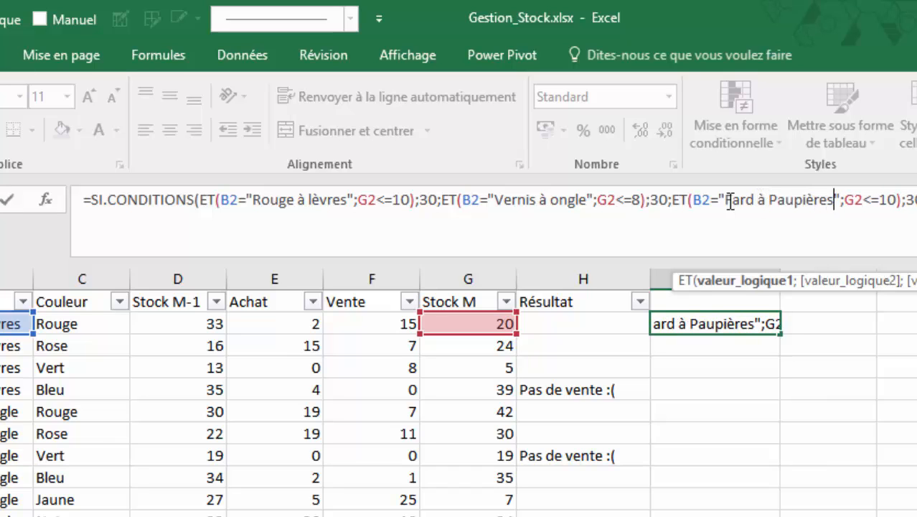
{"action": "key", "text": "BackSpace"}
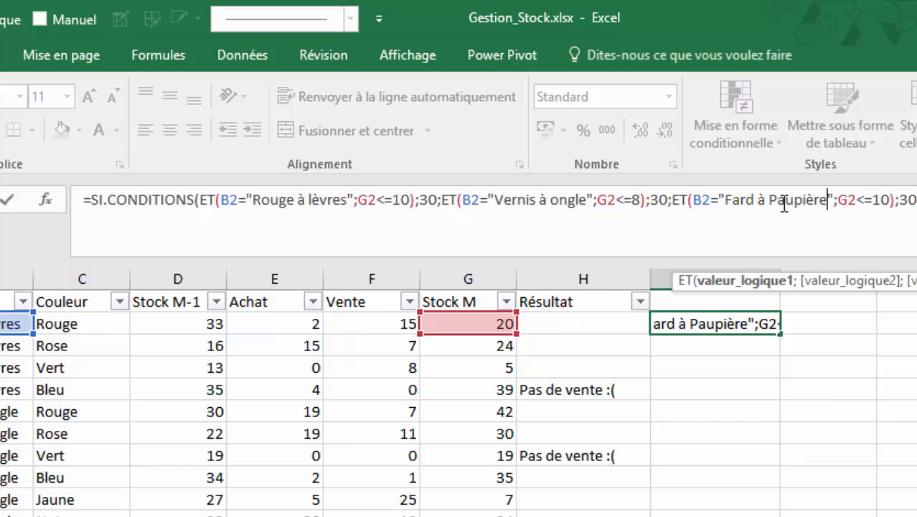
Set the "Fard à Paupière" condition's stock threshold to G2<=5 and its true value to 15
{"action": "left_click", "coordinate": [879, 201]}
{"action": "double_click", "coordinate": [879, 202]}
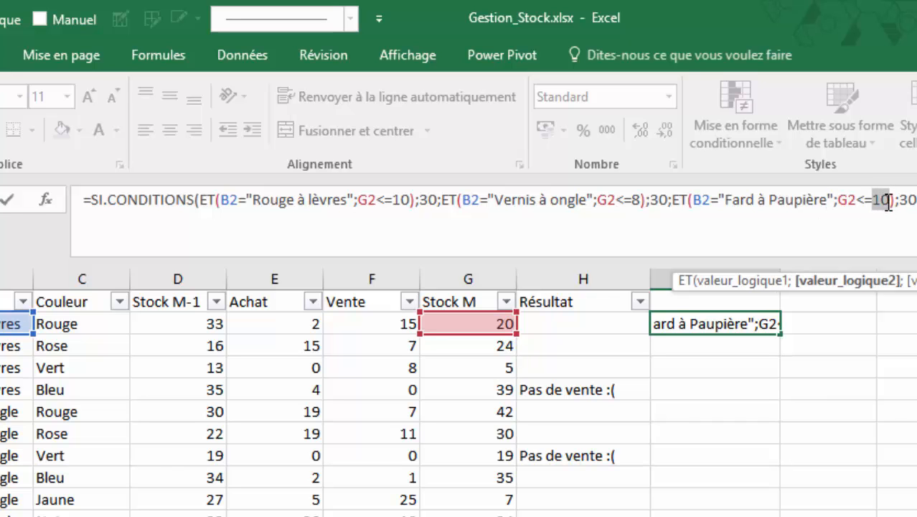
{"action": "type", "text": "5"}
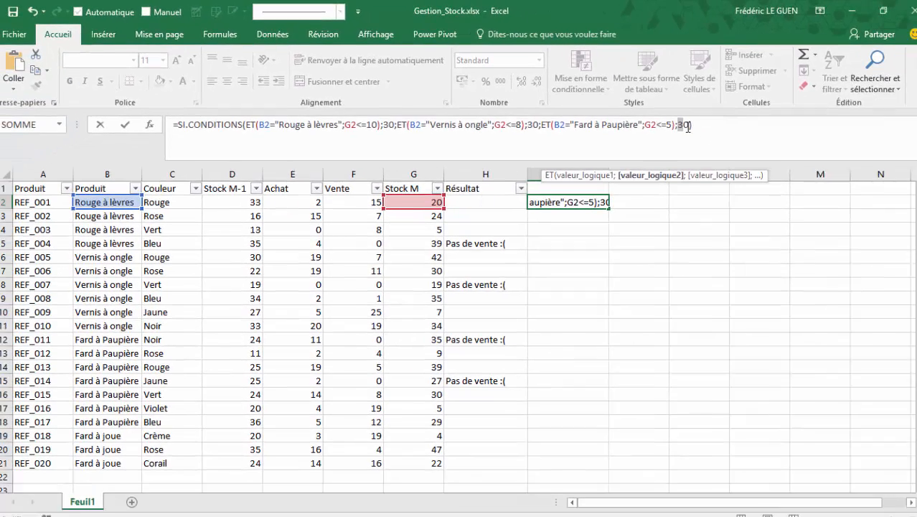
{"action": "left_click_drag", "start_coordinate": [687, 127], "coordinate": [689, 127]}
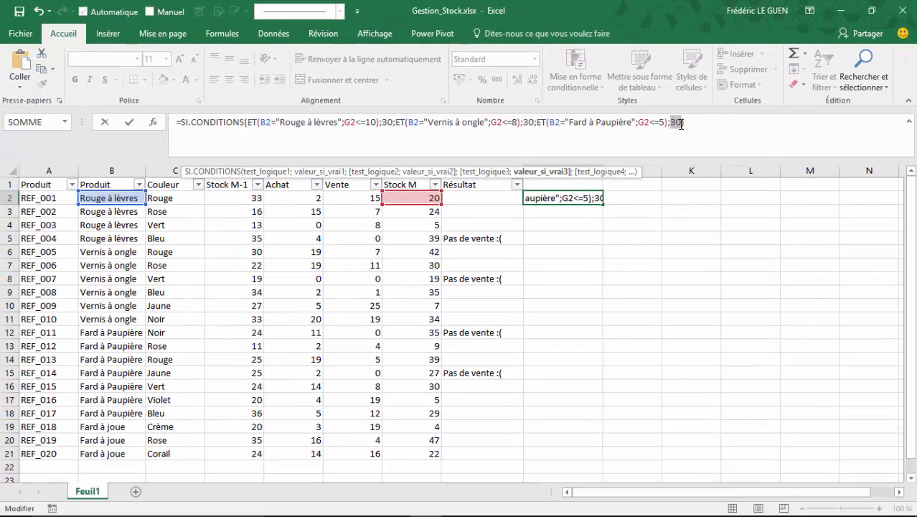
{"action": "type", "text": "15"}
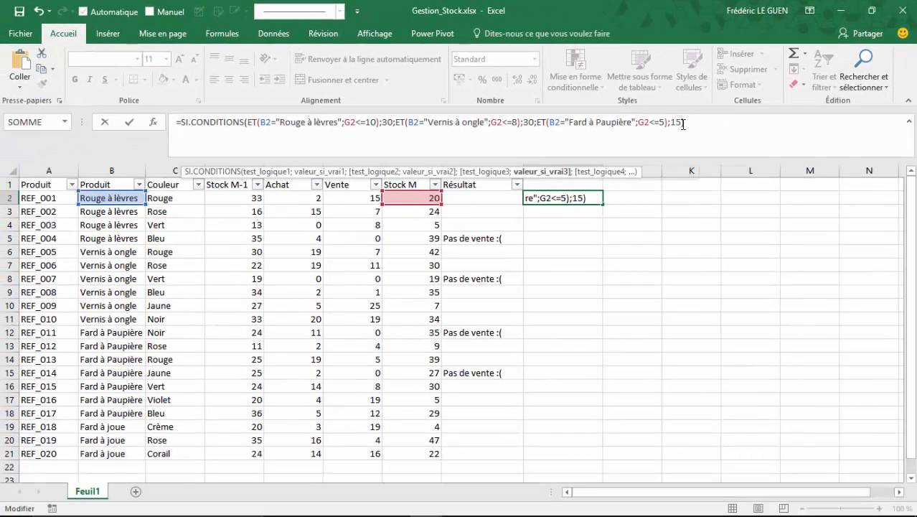
{"action": "type", "text": ";"}
Add the copied ET test as the fourth condition and change its product to "Fard à joue"
{"action": "key", "text": "ctrl+v"}
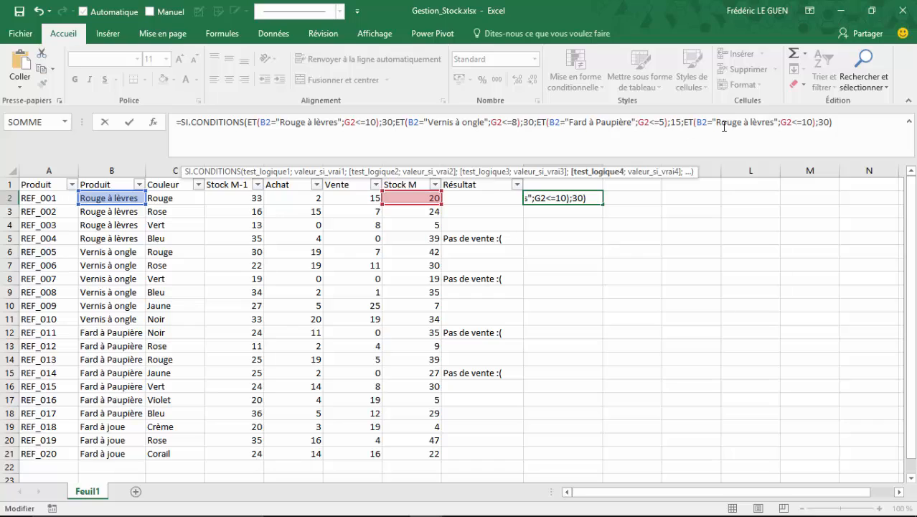
{"action": "left_click_drag", "start_coordinate": [716, 123], "coordinate": [772, 127]}
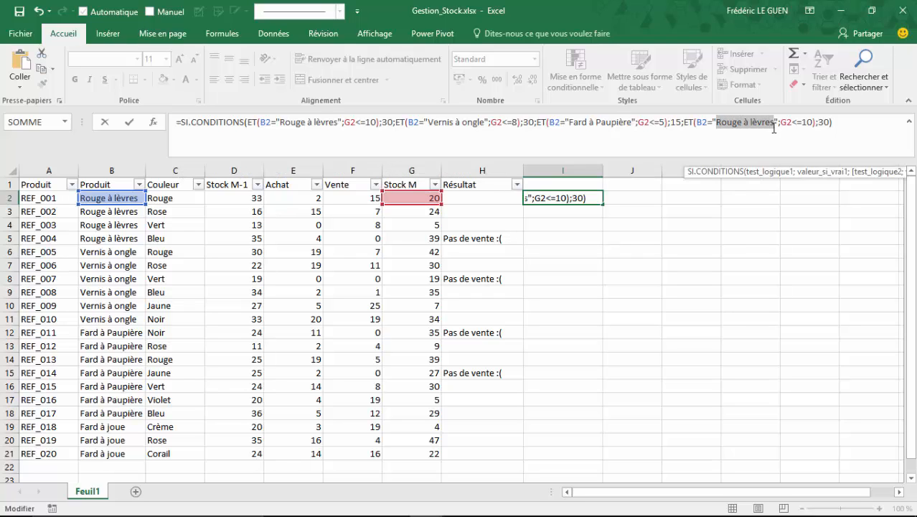
{"action": "type", "text": "Fard à "}
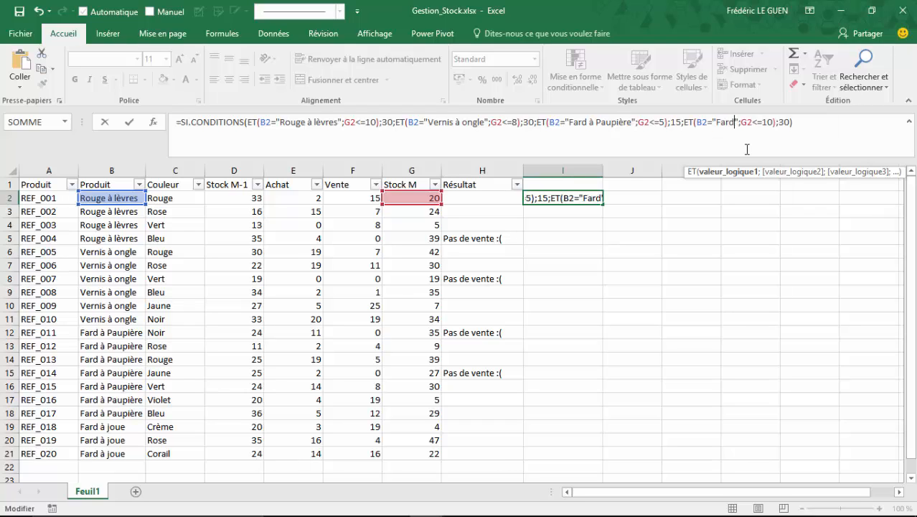
{"action": "type", "text": "joue"}
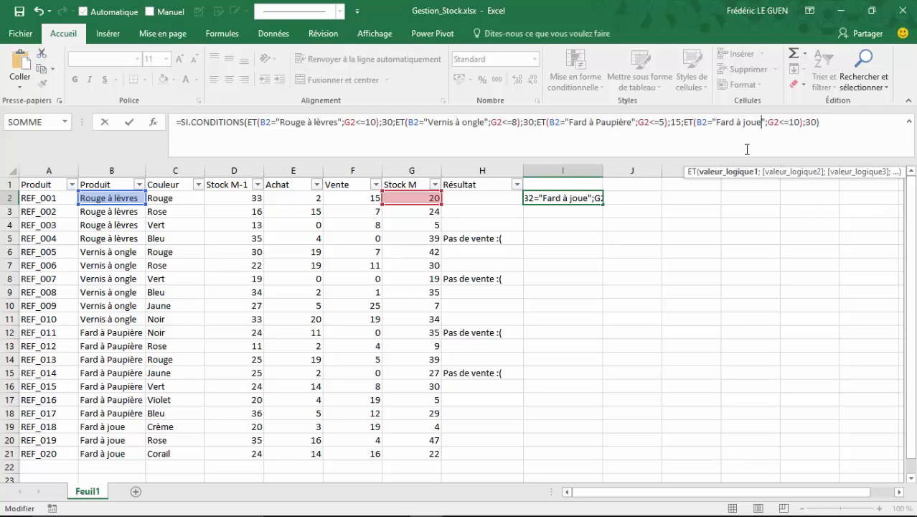
Set the "Fard à joue" condition's threshold to G2<=5 and its true value to 10, and validate the formula
{"action": "left_click_drag", "start_coordinate": [800, 122], "coordinate": [789, 122]}
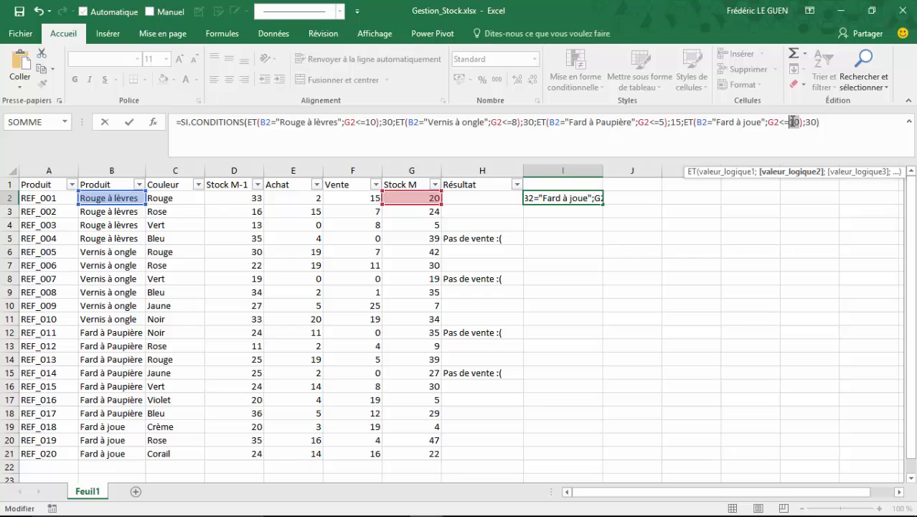
{"action": "type", "text": "5"}
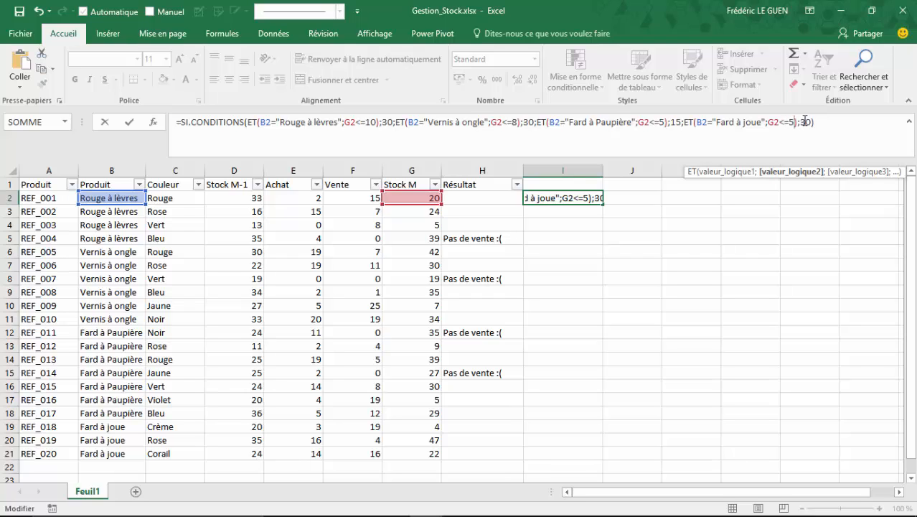
{"action": "left_click_drag", "start_coordinate": [801, 122], "coordinate": [812, 123]}
{"action": "type", "text": "10"}
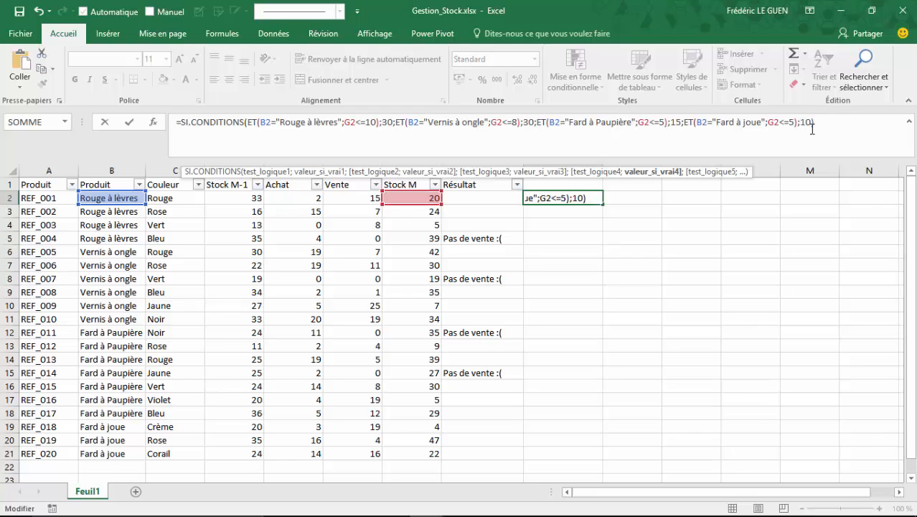
{"action": "key", "text": "Return"}
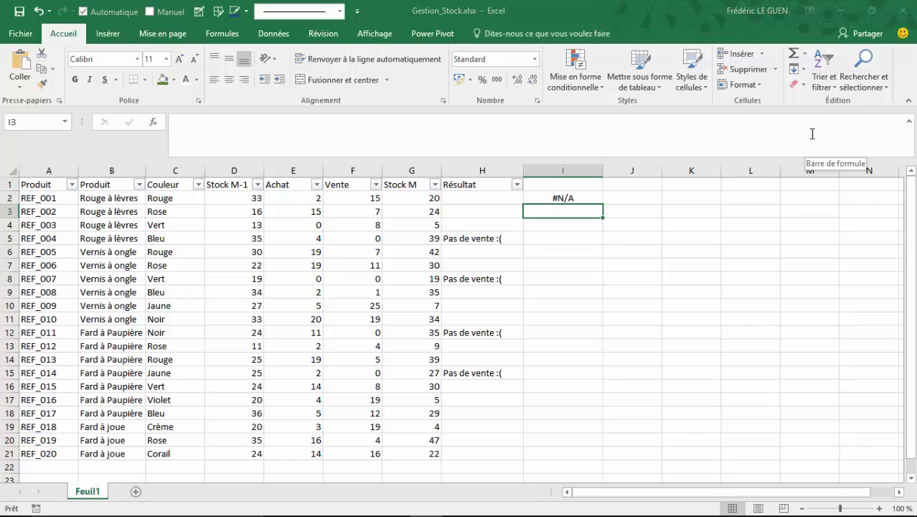
Examine how each logical test of the I2 formula evaluates in the SI.CONDITIONS function arguments
{"action": "left_click", "coordinate": [593, 196]}
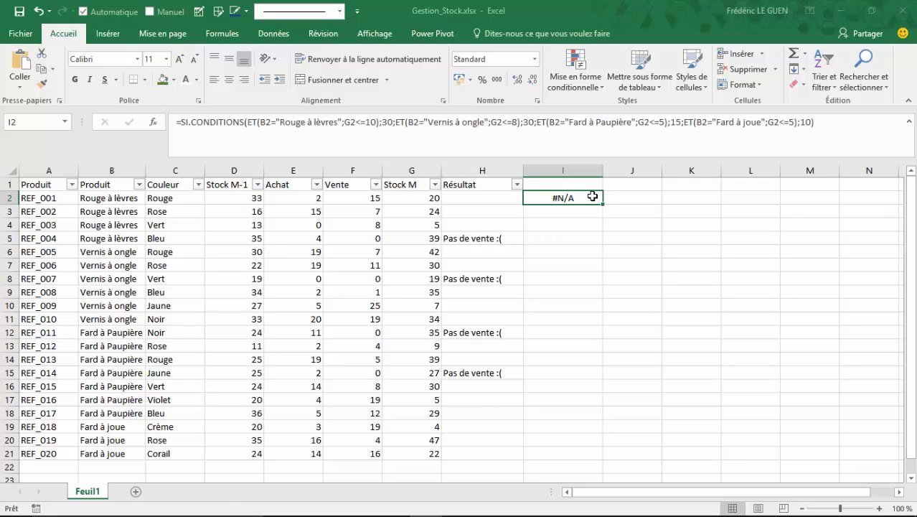
{"action": "left_click", "coordinate": [159, 125]}
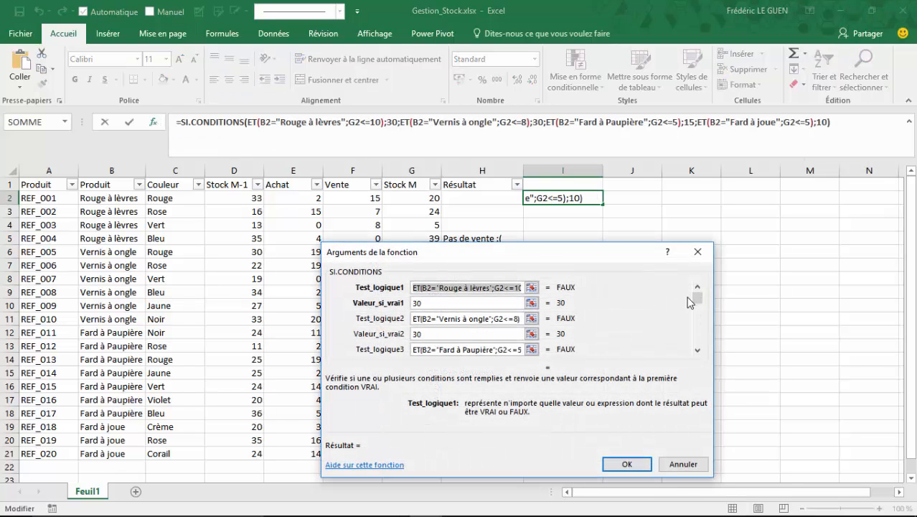
{"action": "left_click", "coordinate": [698, 351]}
{"action": "left_click", "coordinate": [698, 351]}
{"action": "left_click", "coordinate": [698, 351]}
{"action": "left_click", "coordinate": [697, 351]}
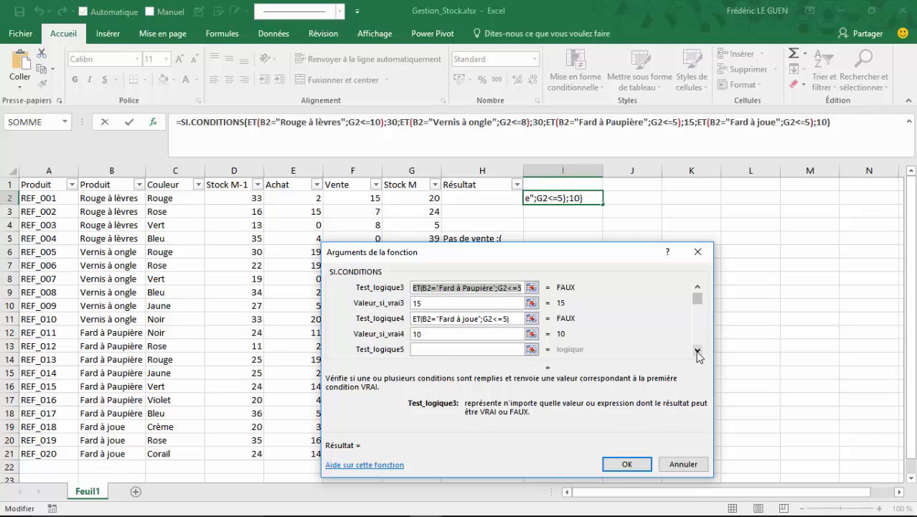
{"action": "left_click_drag", "start_coordinate": [697, 298], "coordinate": [698, 288]}
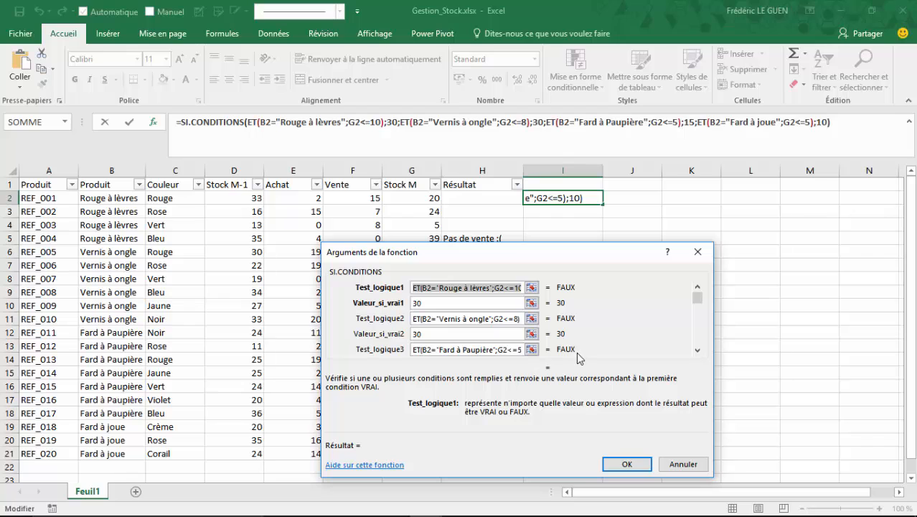
{"action": "left_click", "coordinate": [627, 465]}
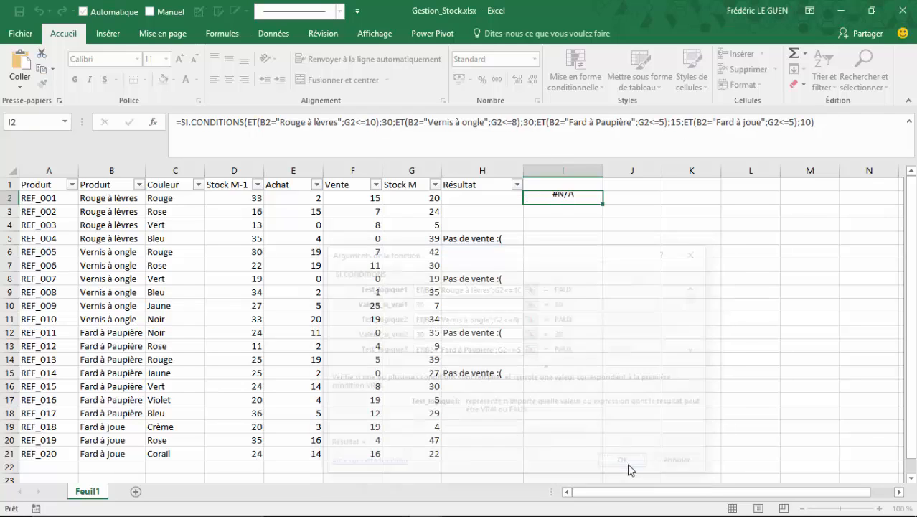
Complete the I2 formula with the default pair VRAI;"" and fill it down through I21
{"action": "left_click", "coordinate": [822, 124]}
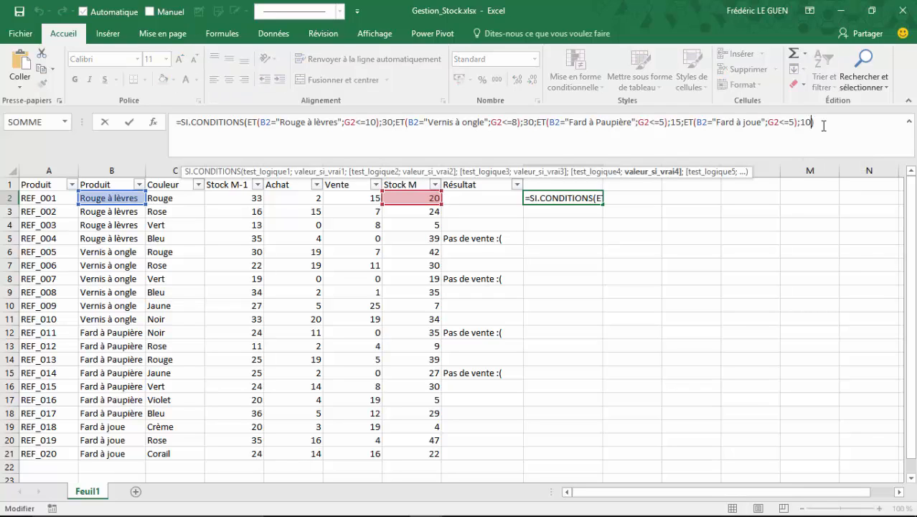
{"action": "type", "text": ";"}
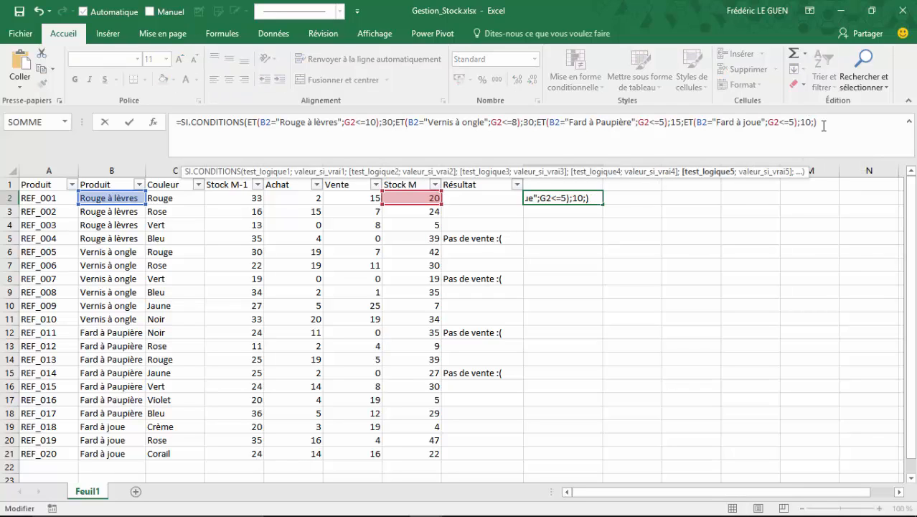
{"action": "type", "text": "VRAI"}
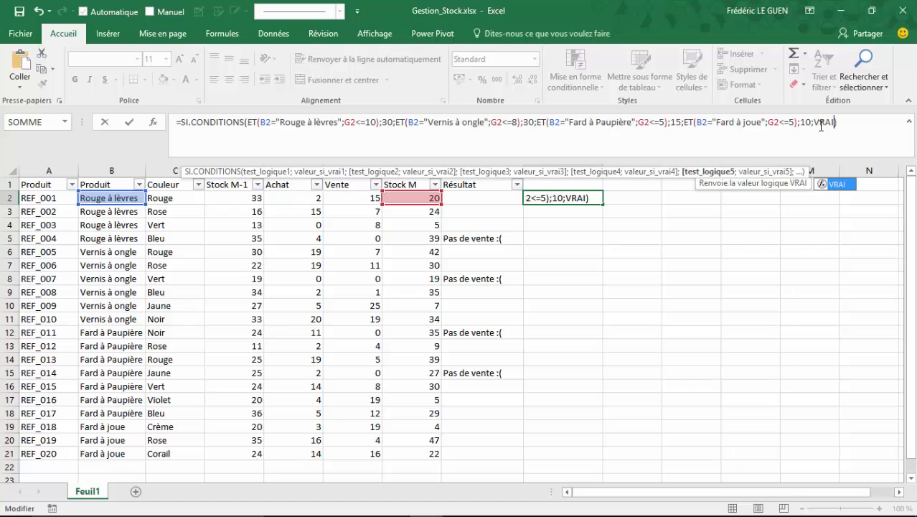
{"action": "type", "text": ";"}
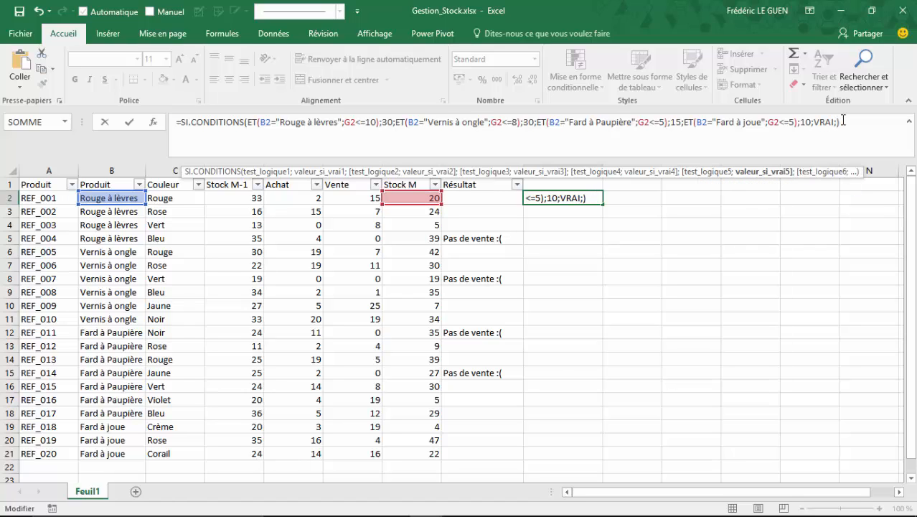
{"action": "type", "text": "\"\""}
{"action": "key", "text": "Return"}
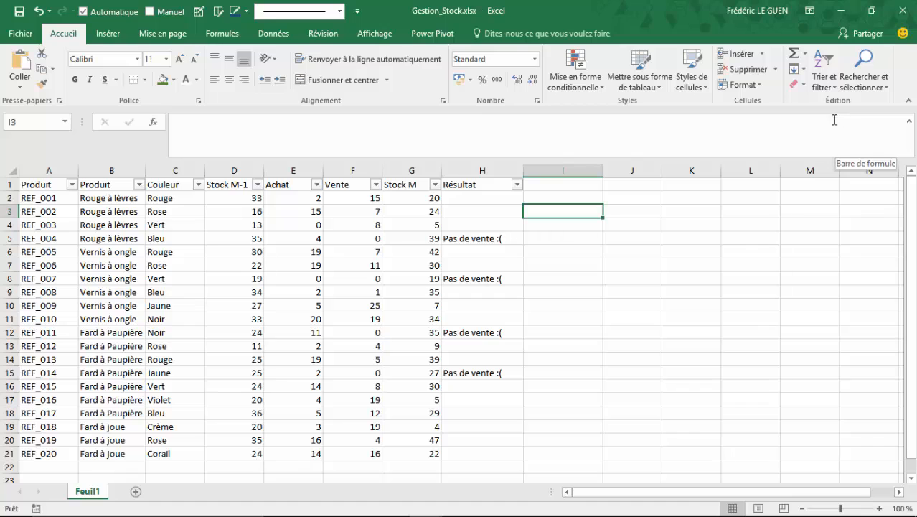
{"action": "left_click", "coordinate": [577, 198]}
{"action": "left_click_drag", "start_coordinate": [603, 205], "coordinate": [580, 457]}
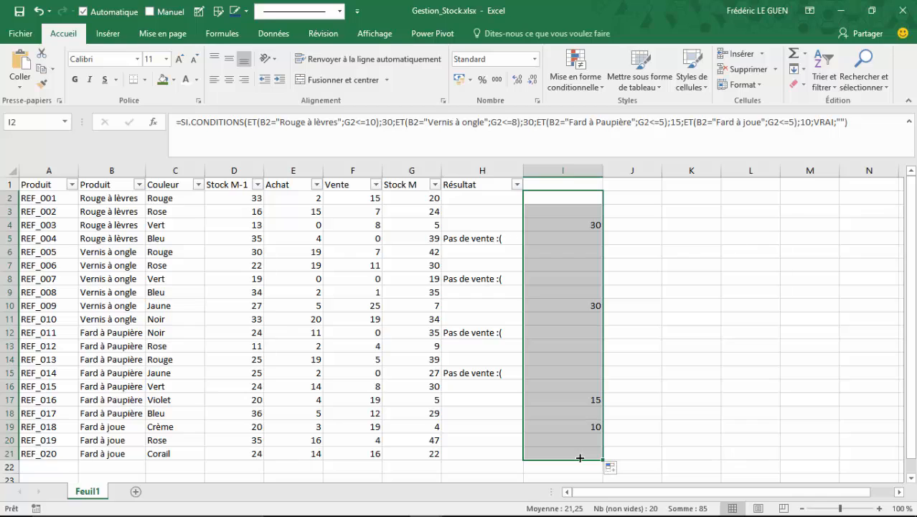